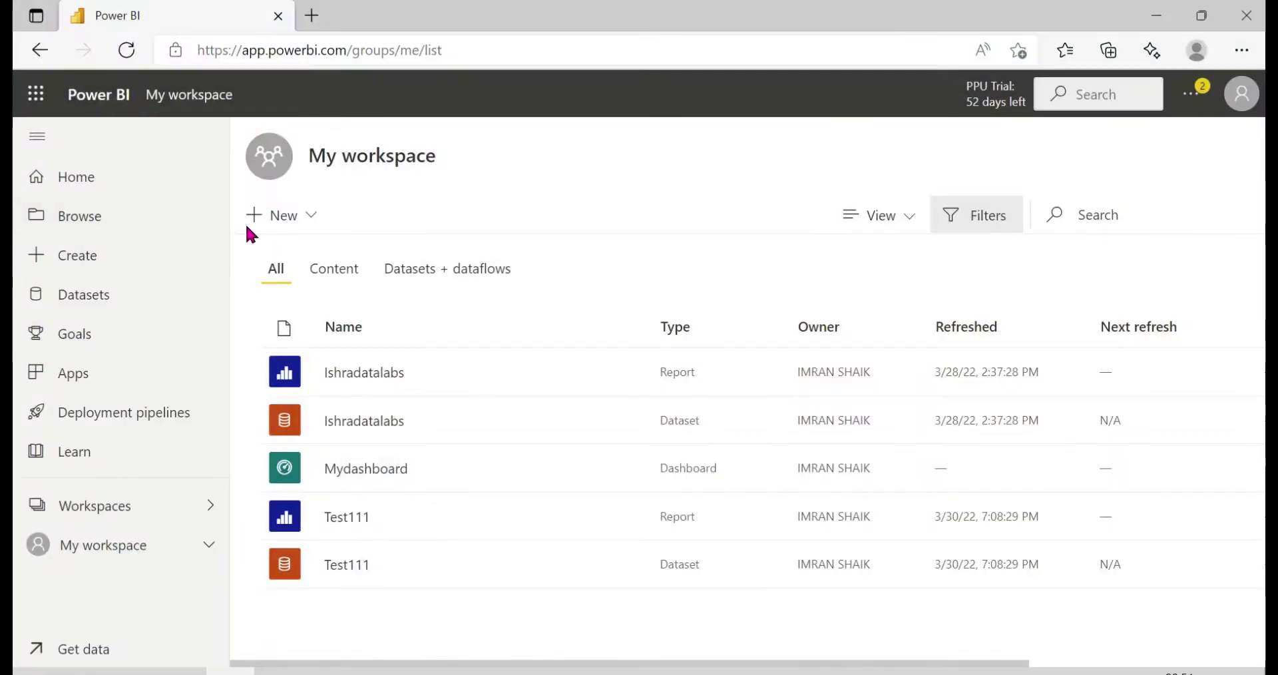
Step: Go Home, reopen My workspace, and bring up the Workspaces list, which shows no shared workspaces
click(93, 510)
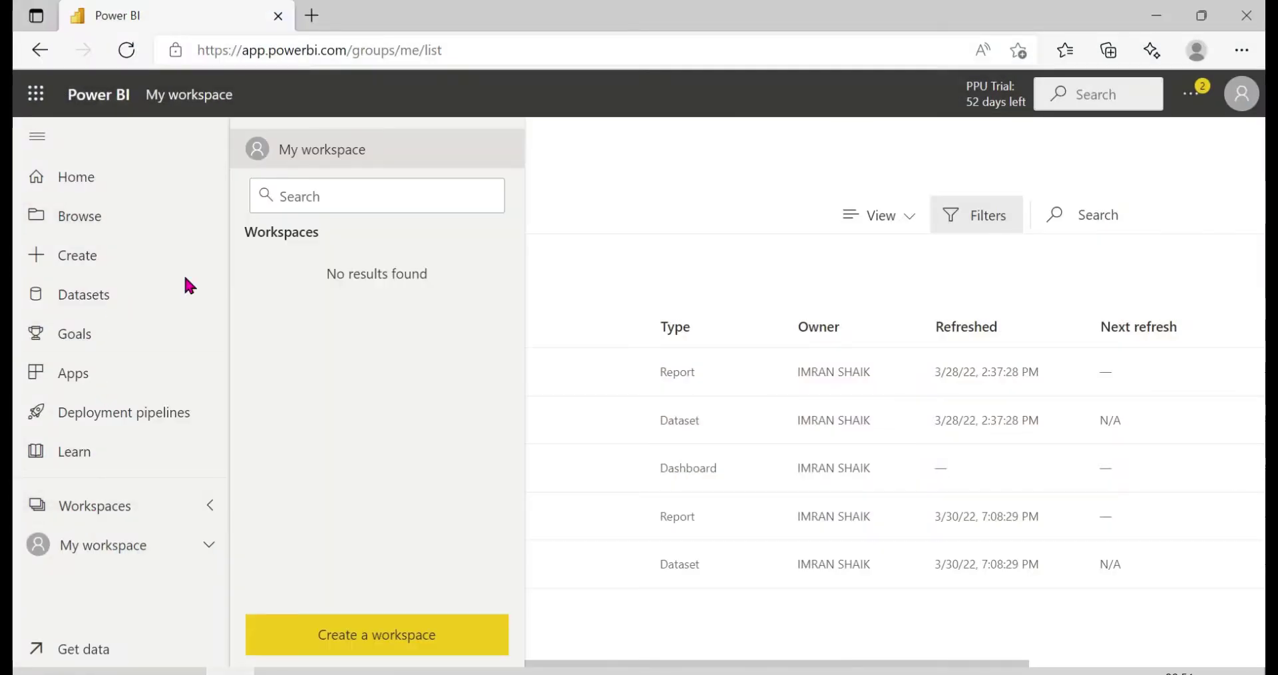
click(66, 178)
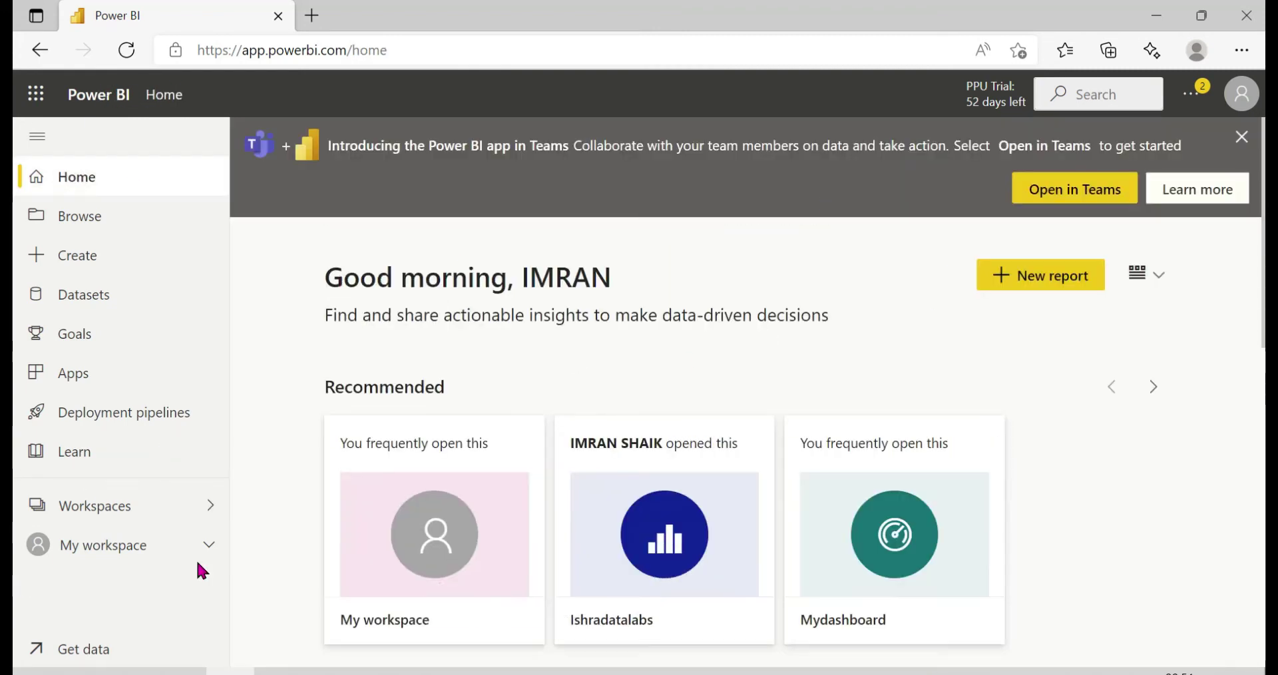
click(98, 518)
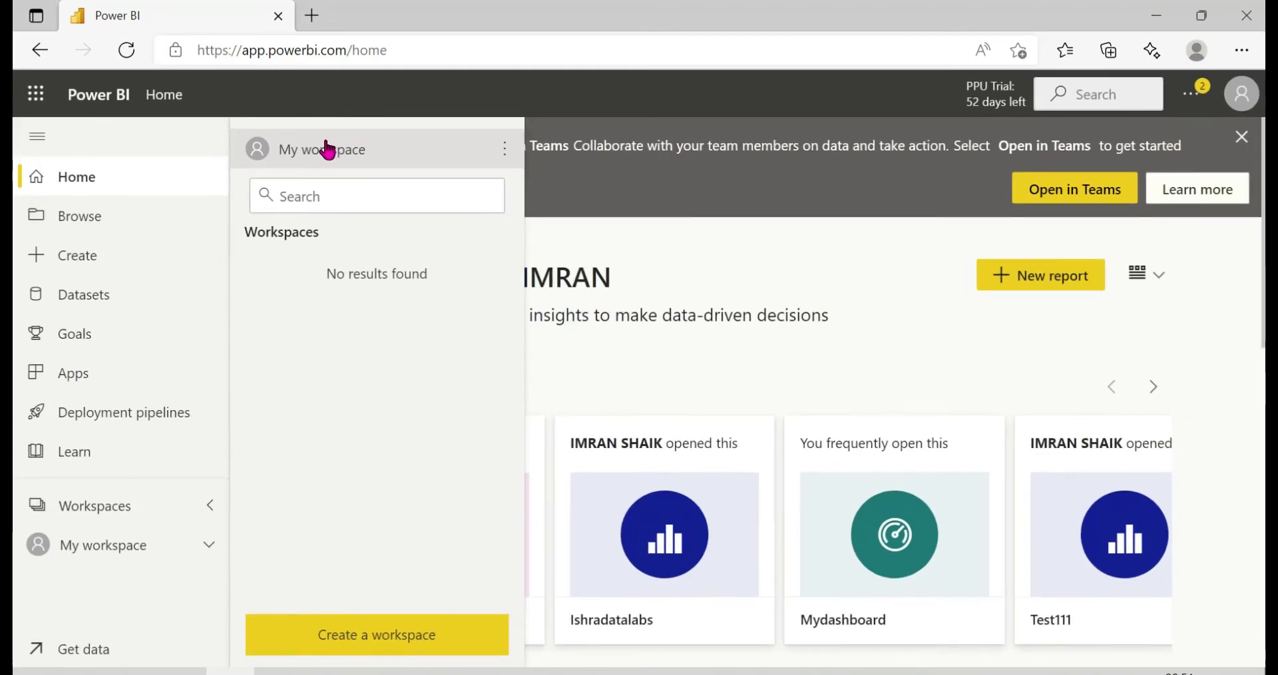
click(326, 149)
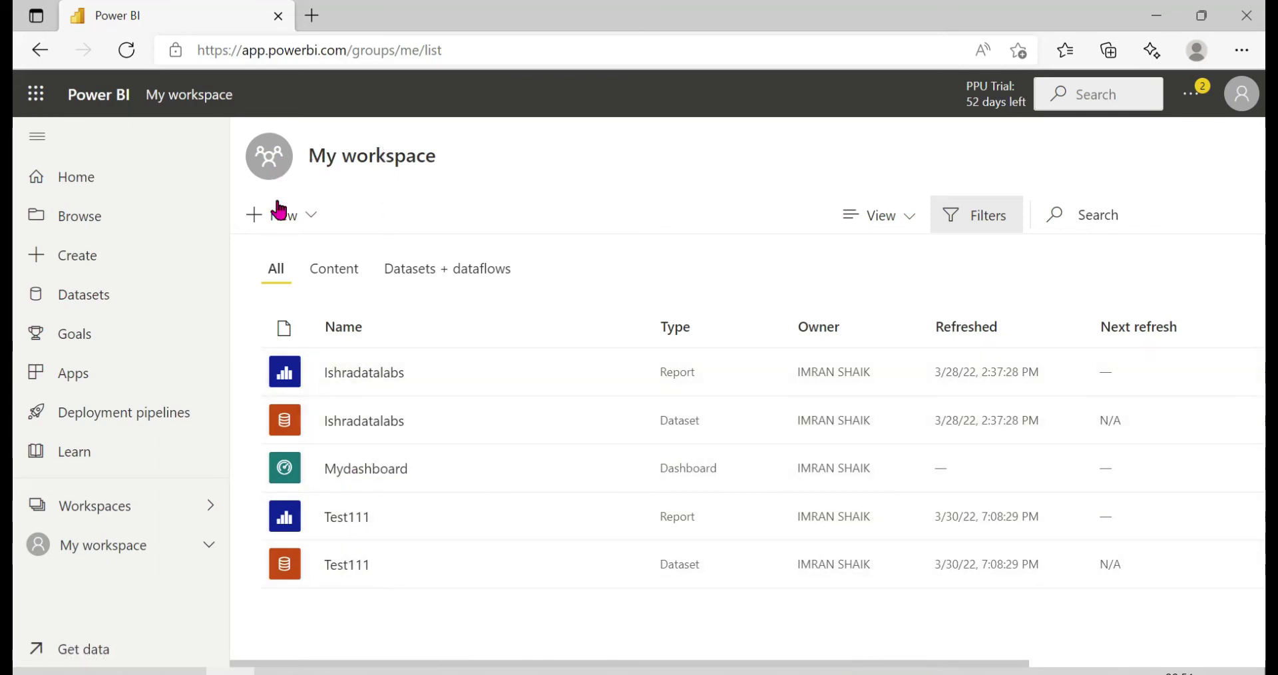
click(94, 548)
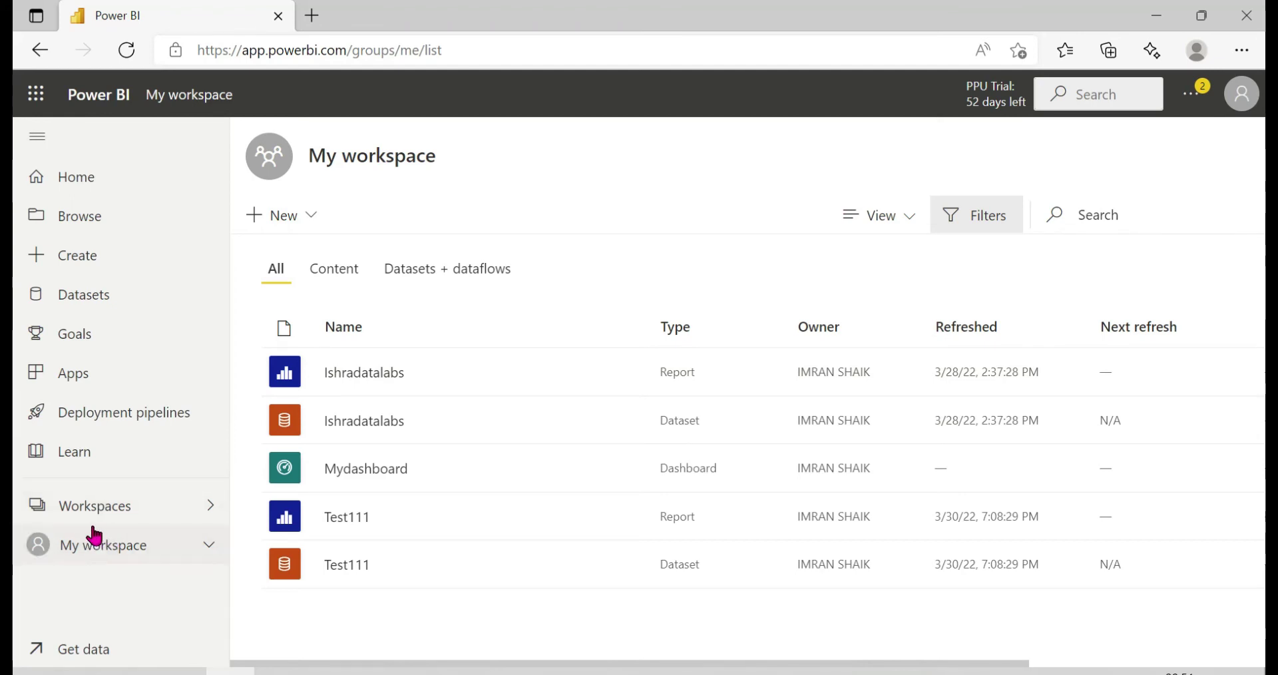
click(91, 507)
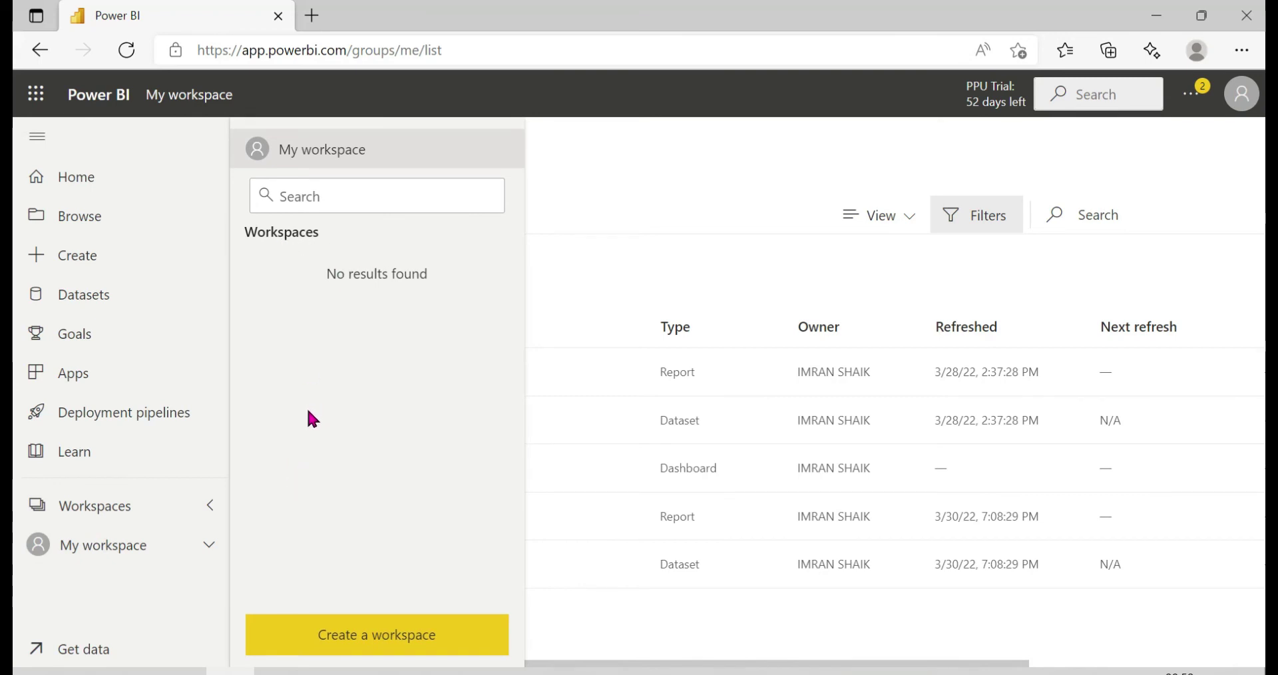
Step: Create a new workspace named 'Test workspace' and save it
click(325, 629)
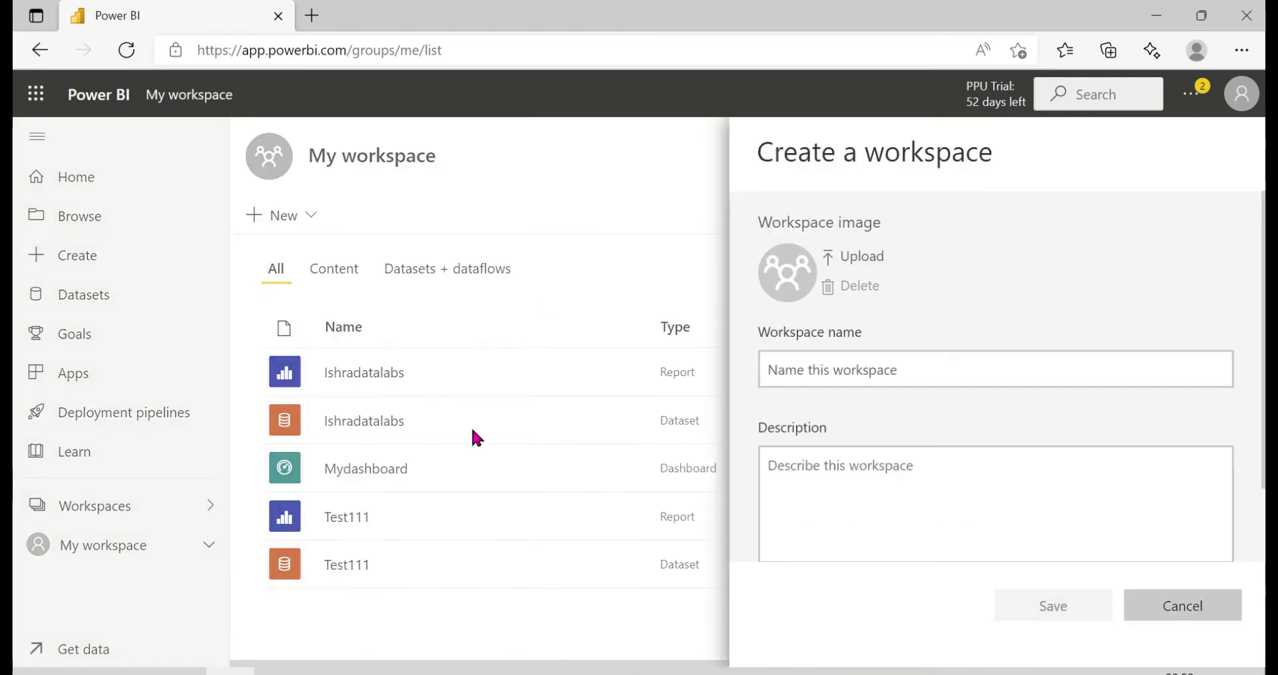
click(809, 359)
text(Test)
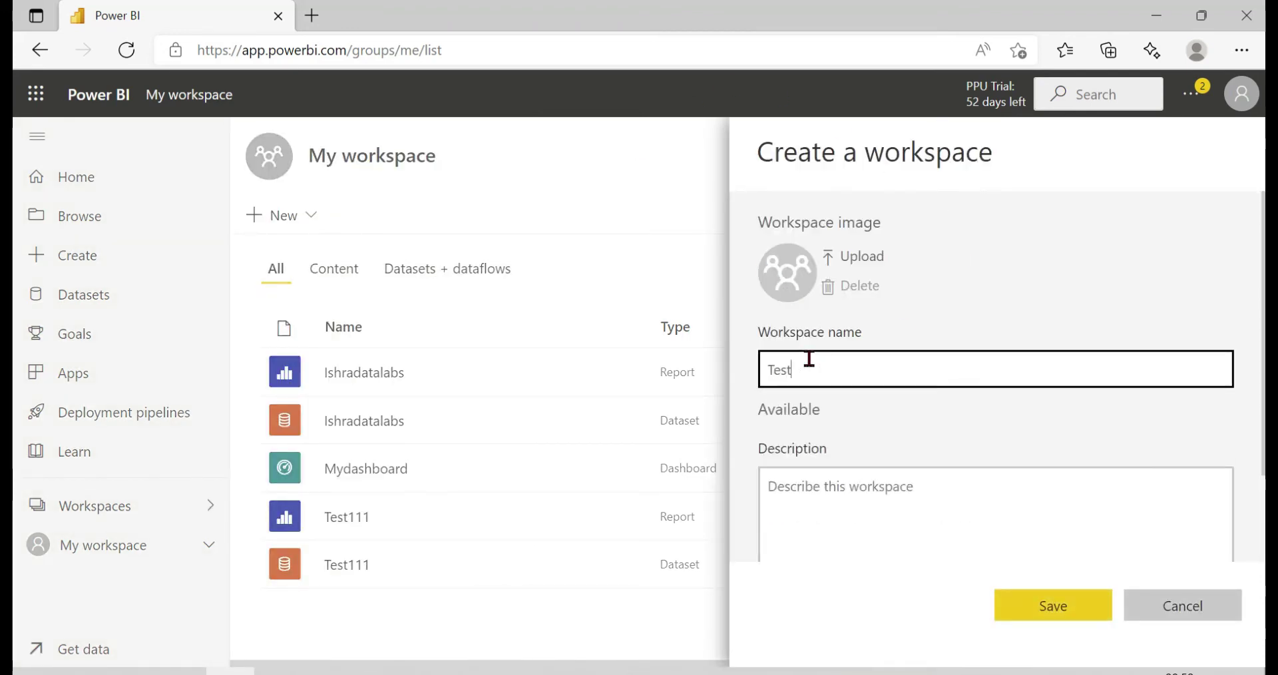
text( w)
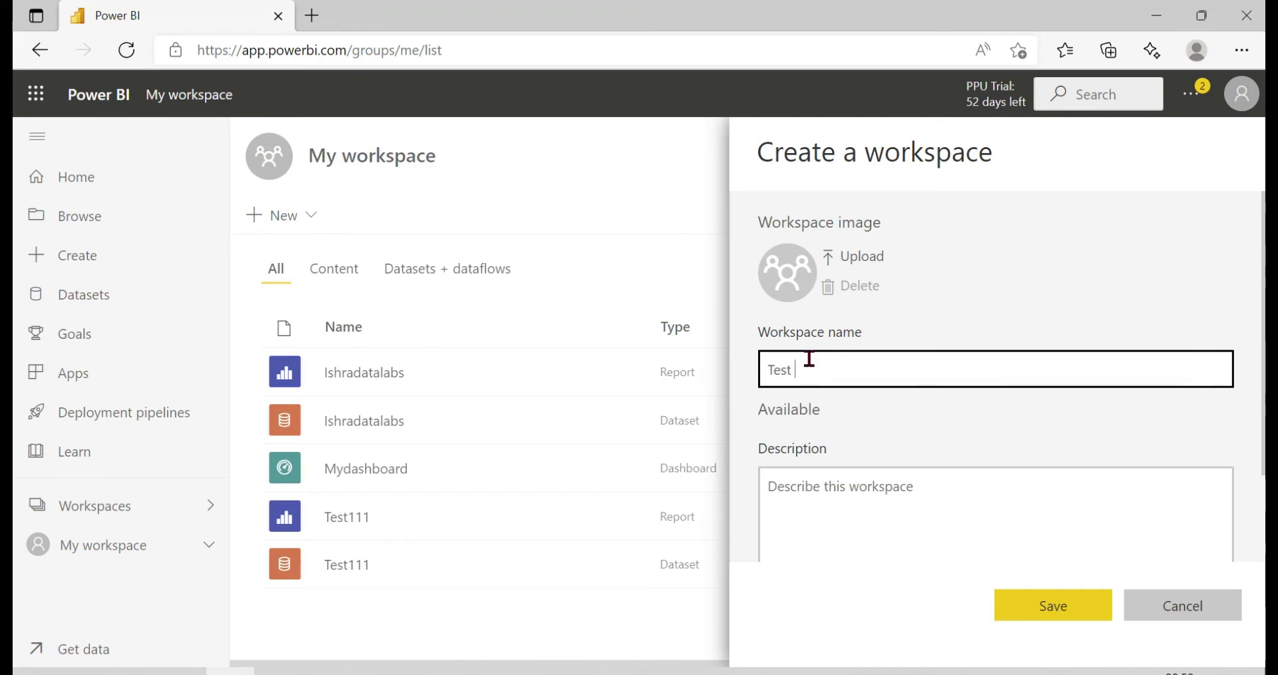
text(orkspace)
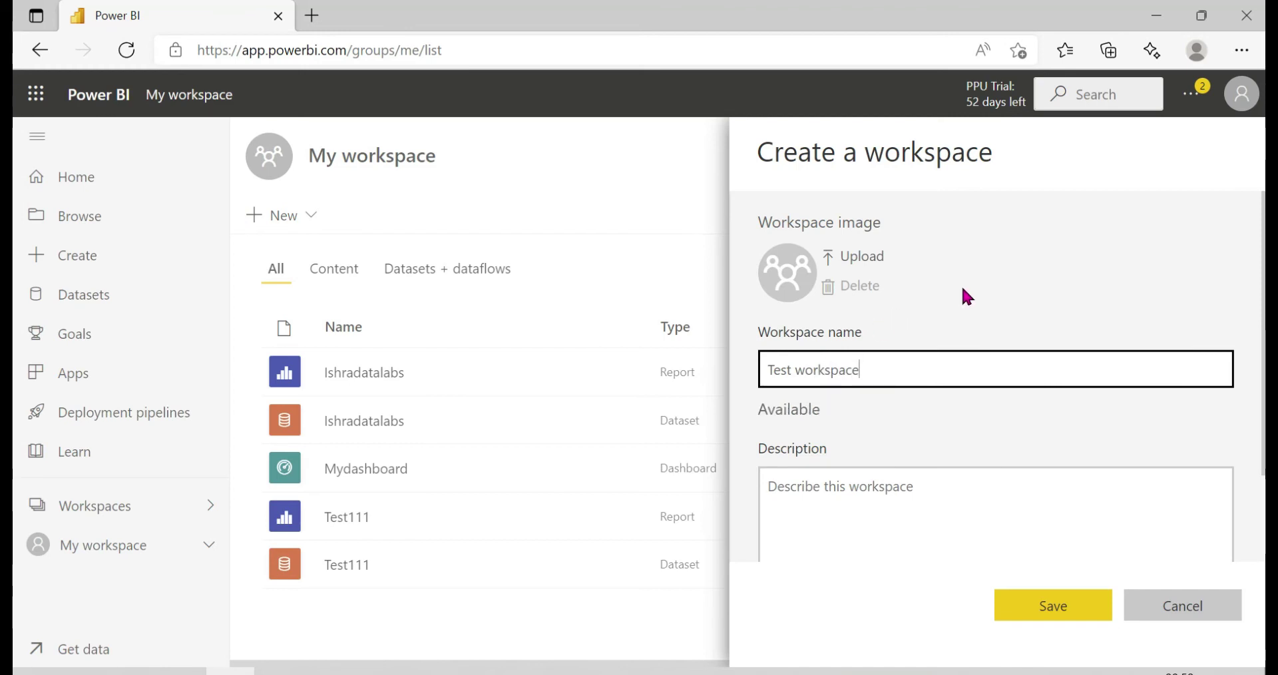
click(1039, 604)
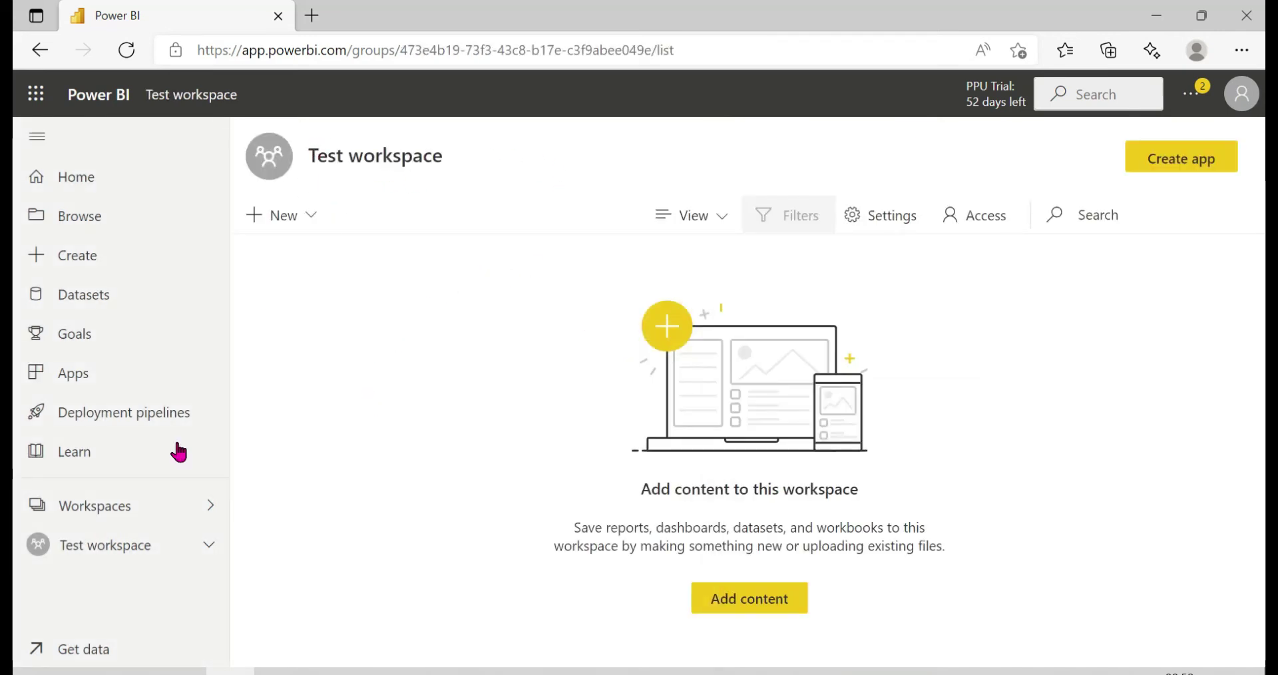
click(114, 506)
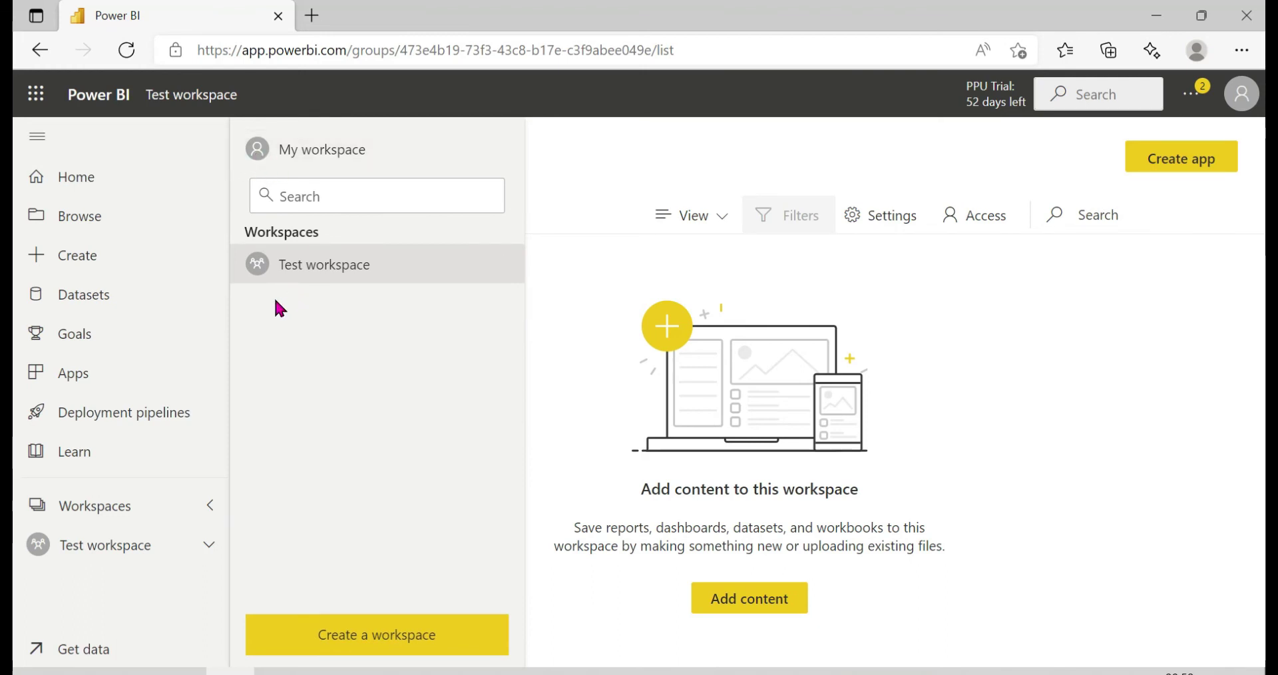
scroll(255, 264, up, 5)
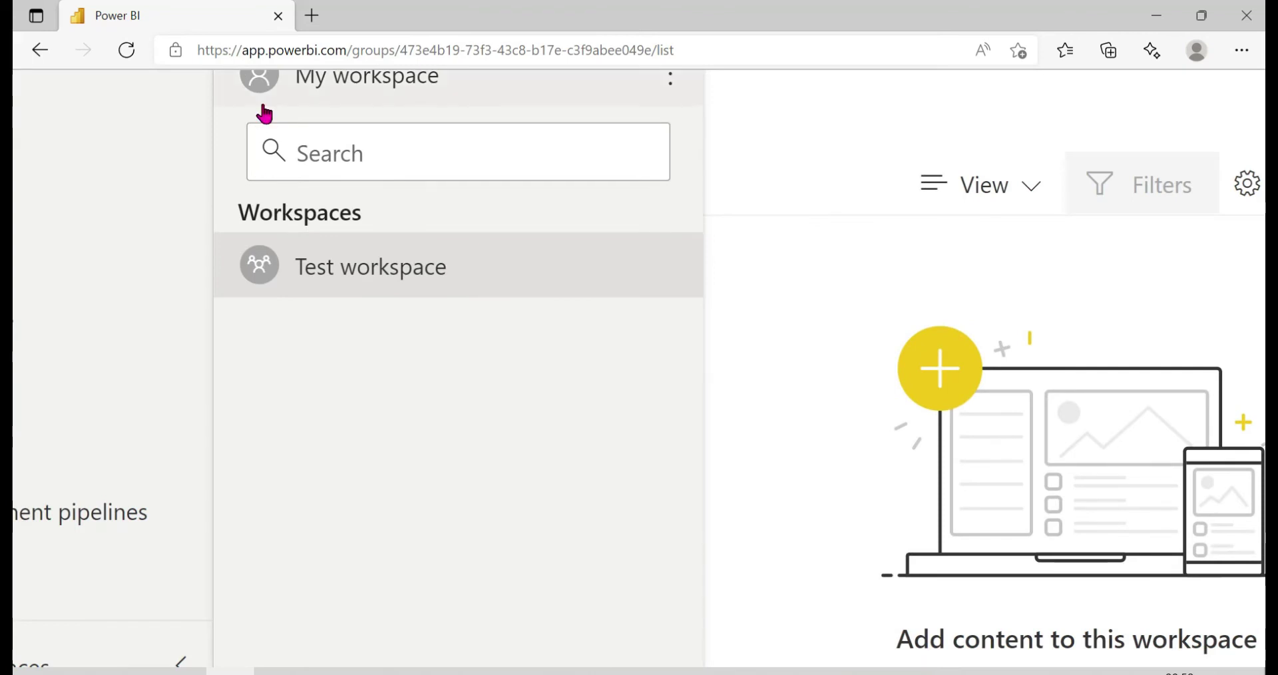
scroll(265, 114, down, 3)
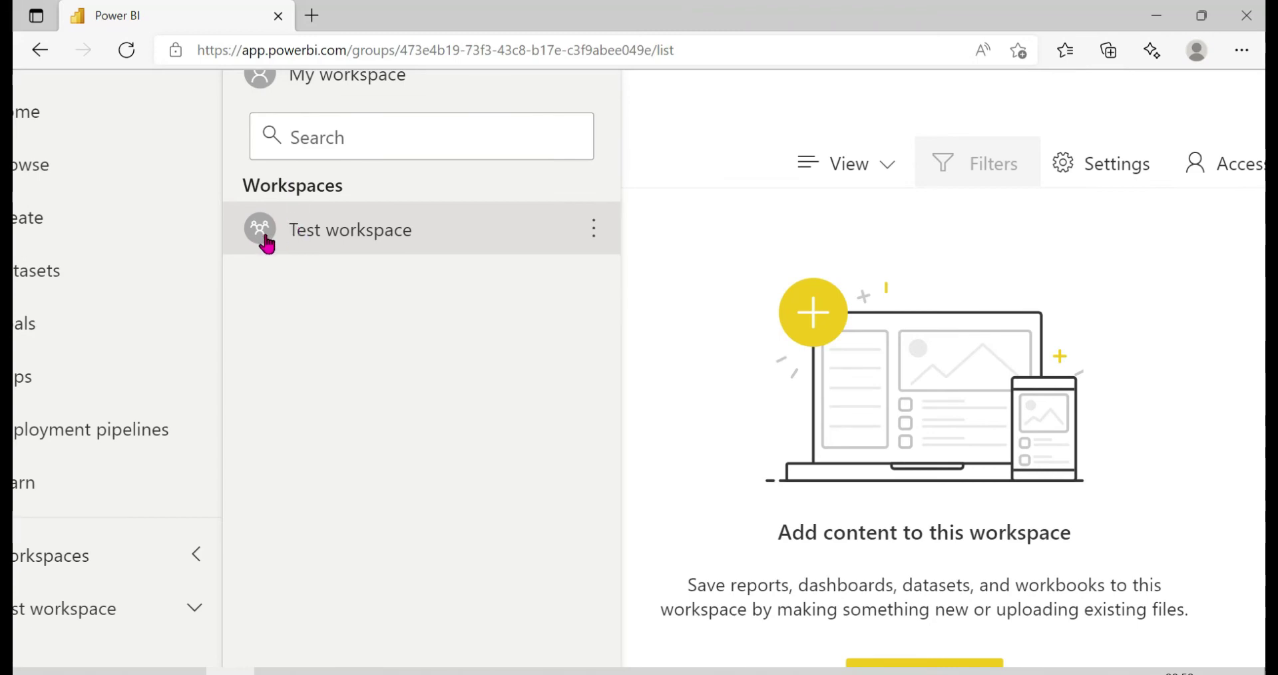
scroll(266, 242, down, 2)
scroll(266, 242, down, 1)
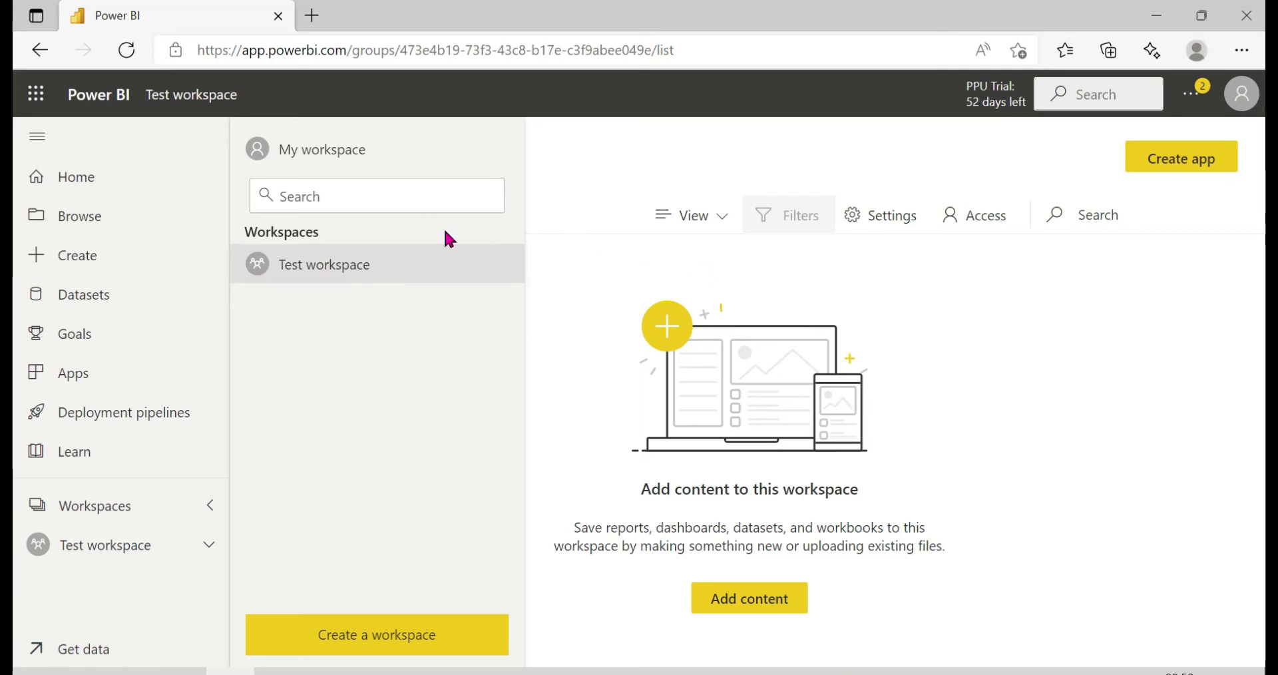
click(325, 265)
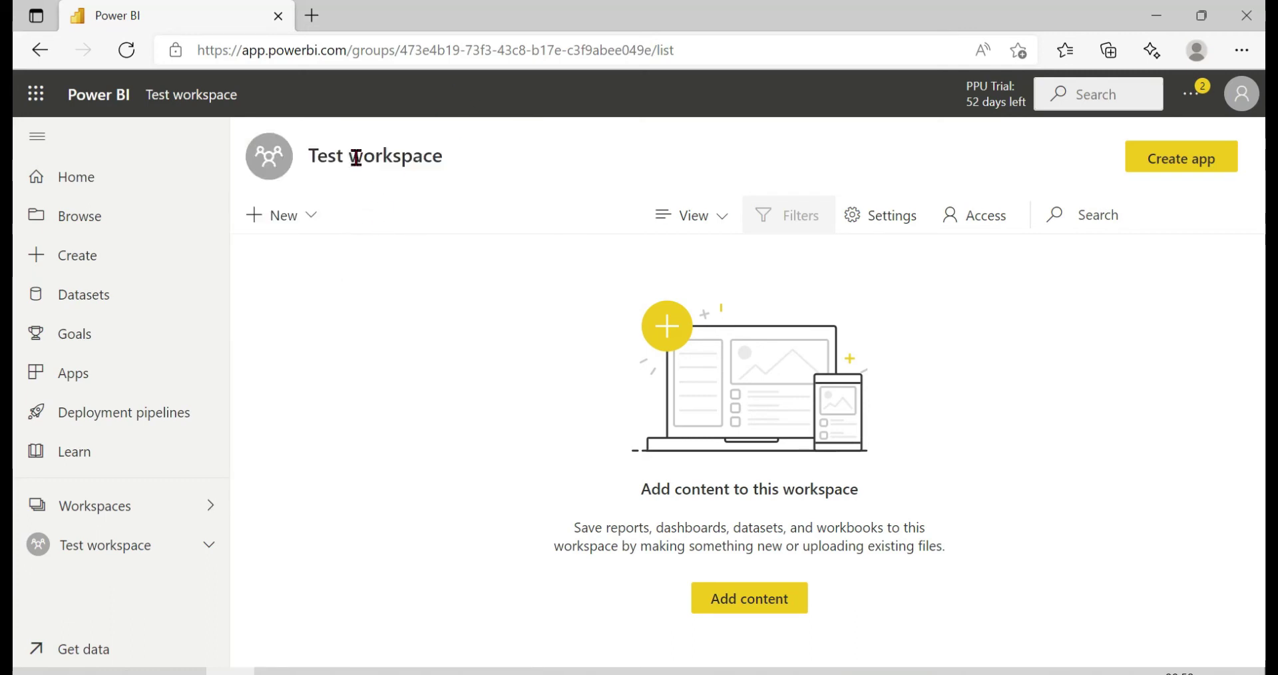
click(987, 226)
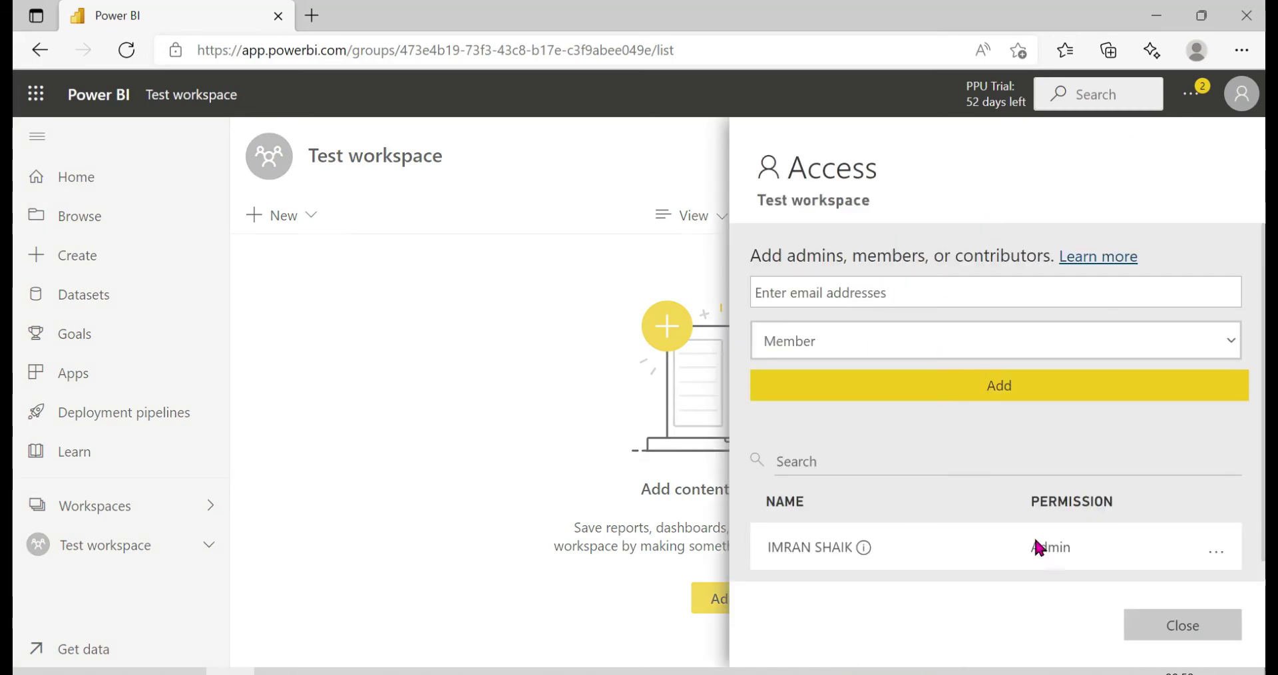
mouse_move(1059, 550)
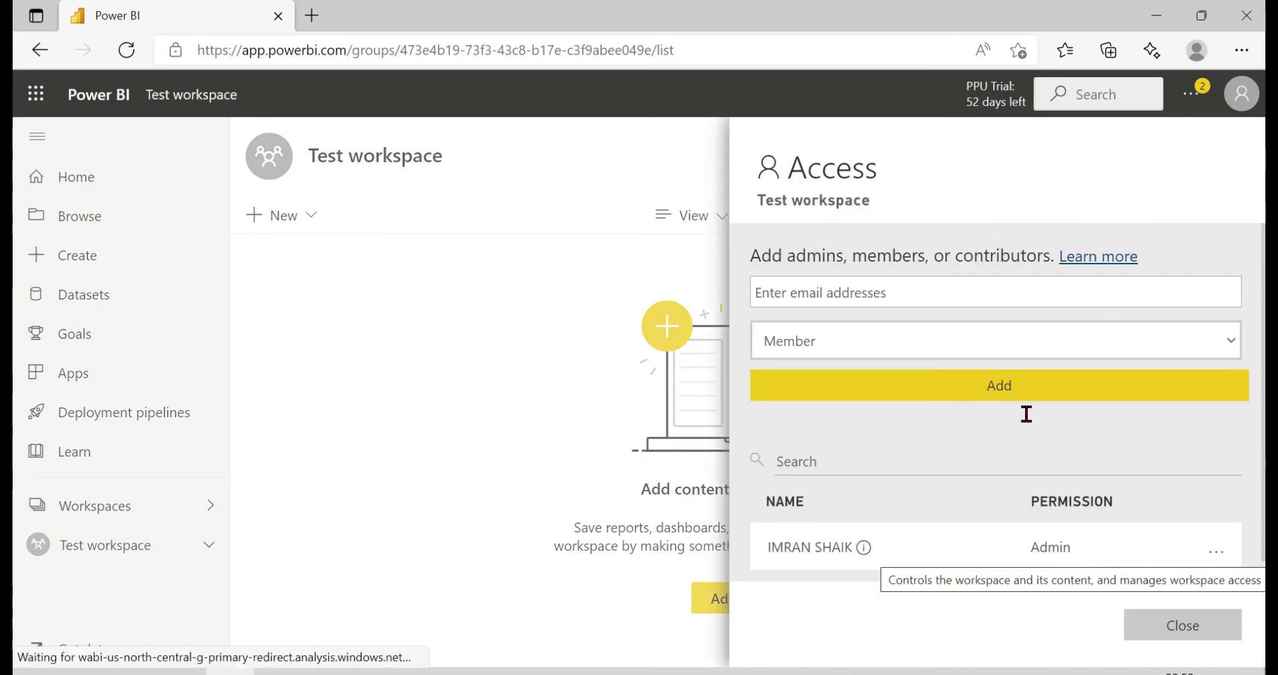
click(819, 343)
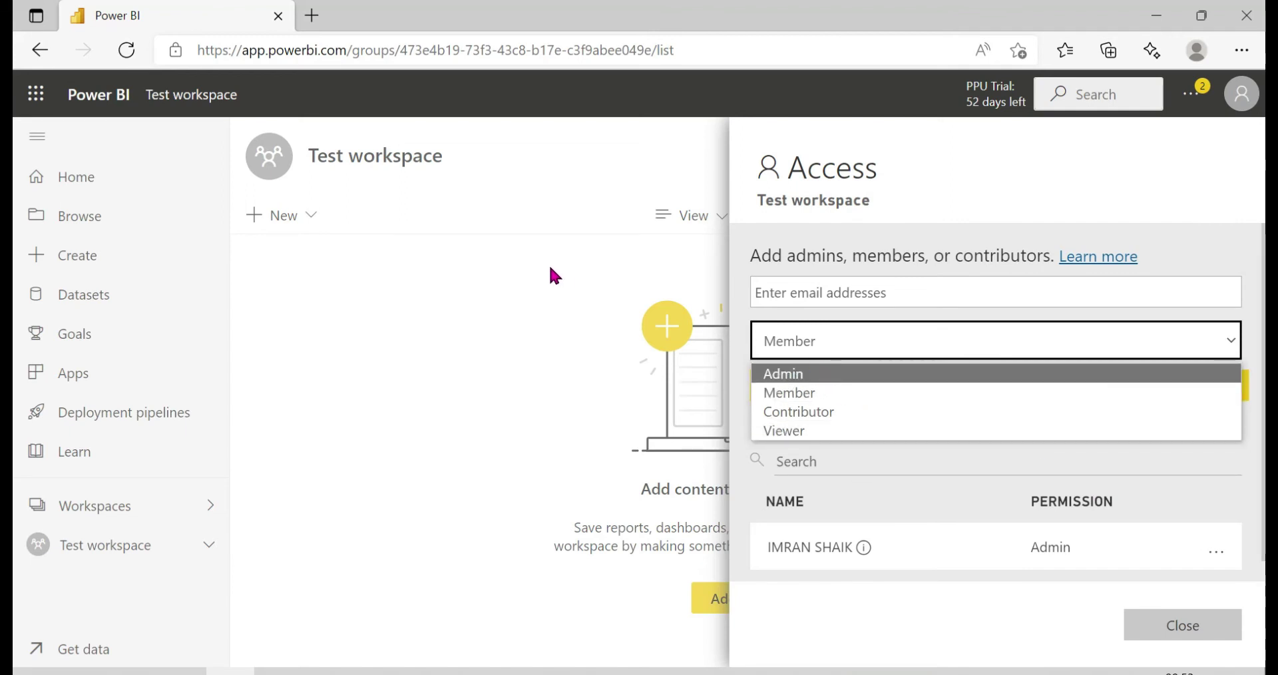
click(488, 260)
click(484, 257)
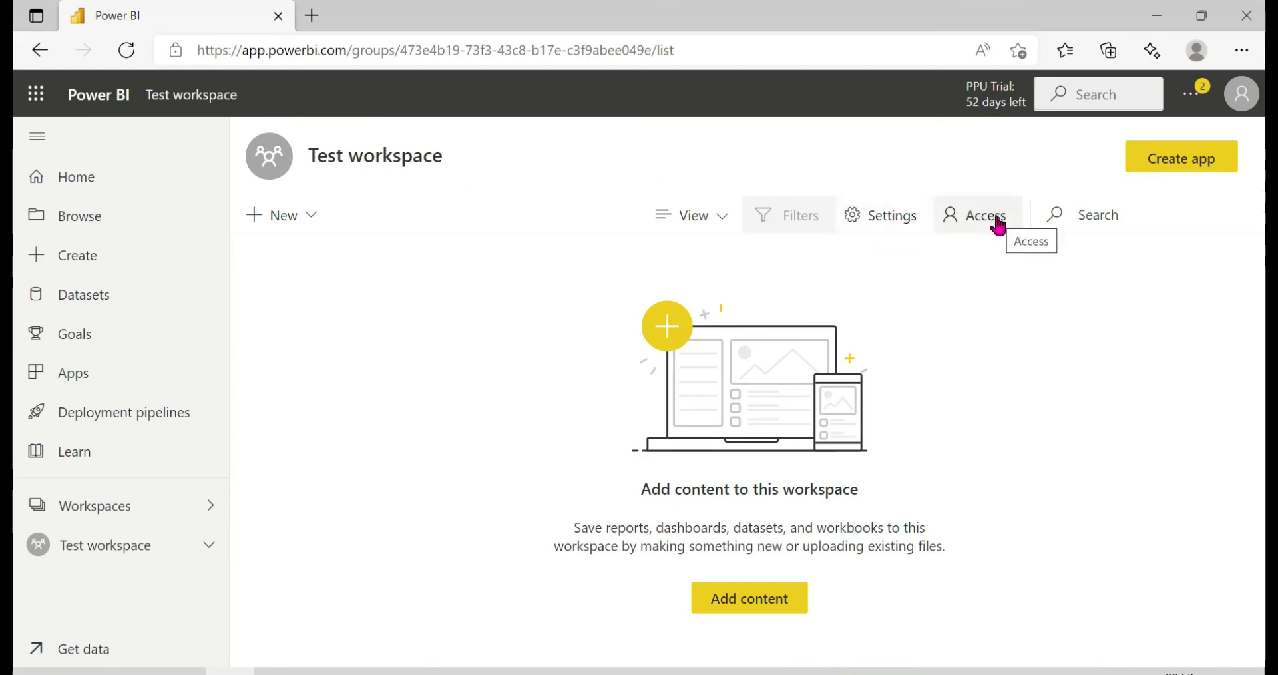
click(95, 510)
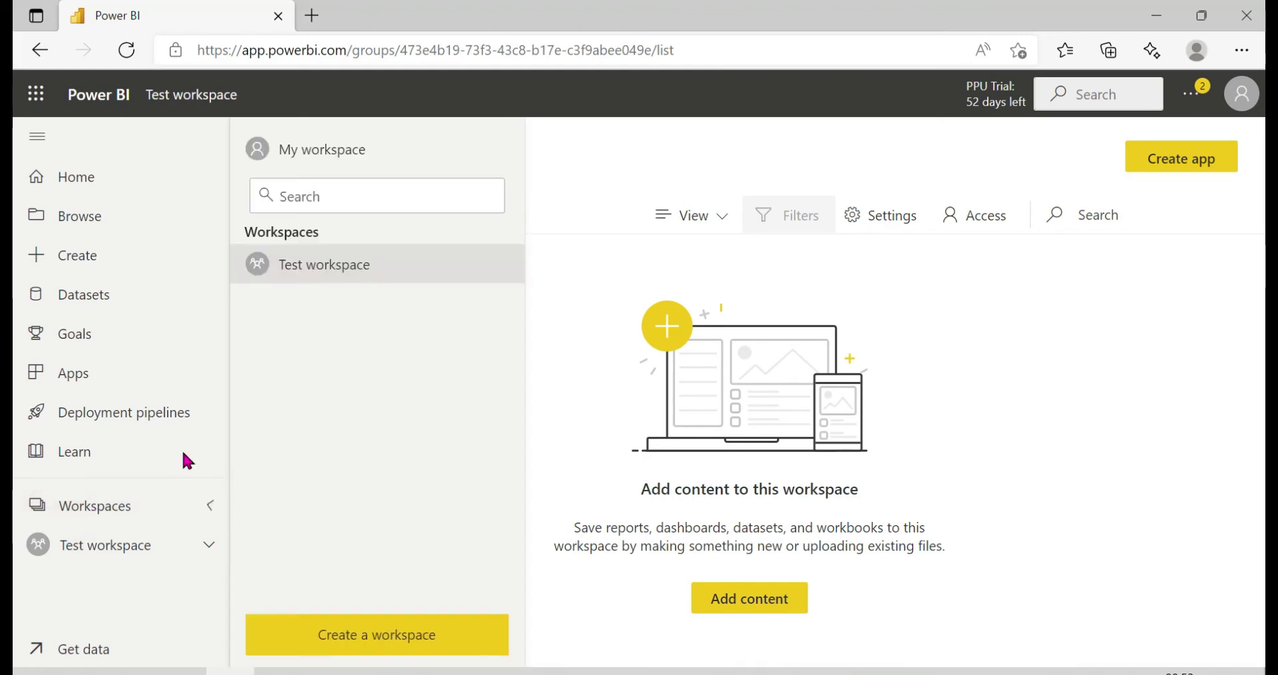
click(285, 166)
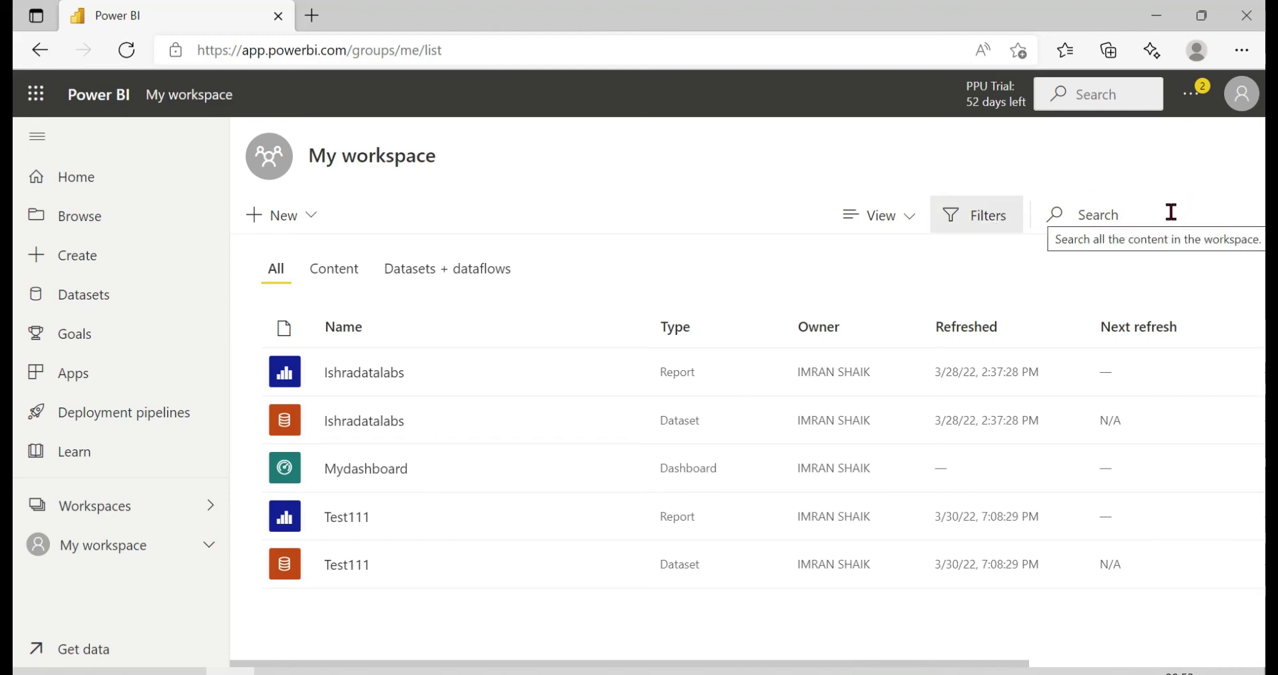
mouse_move(491, 357)
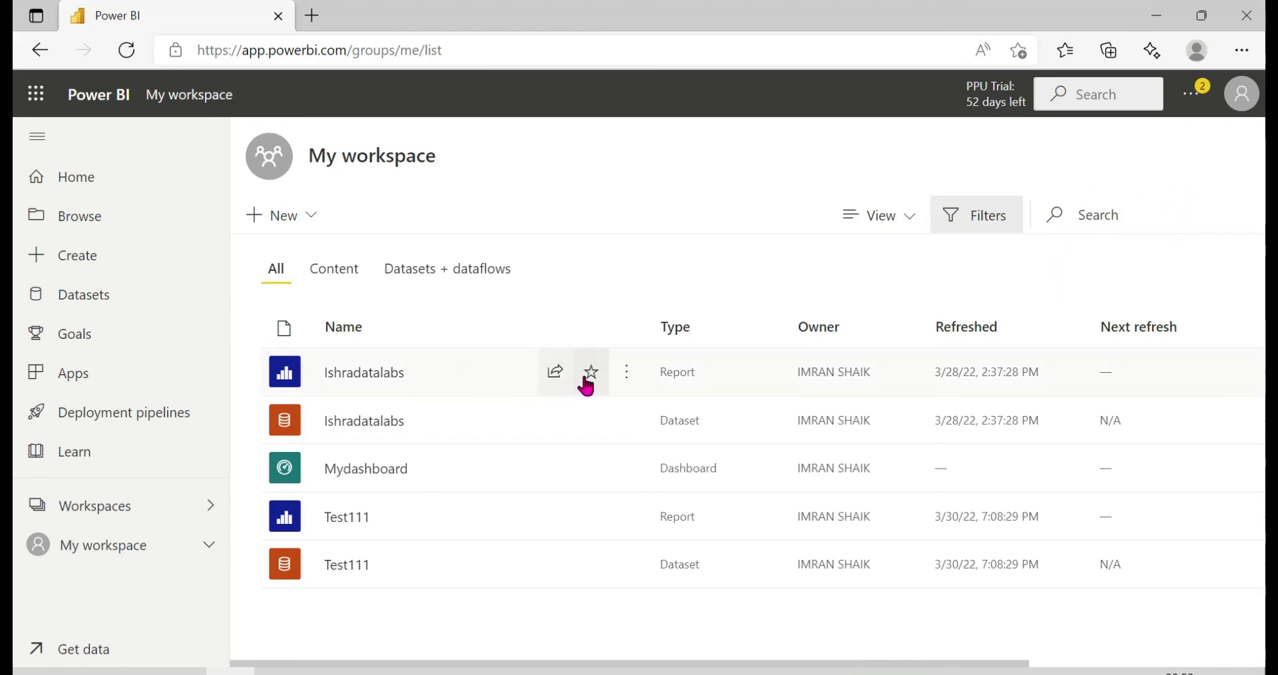
click(626, 377)
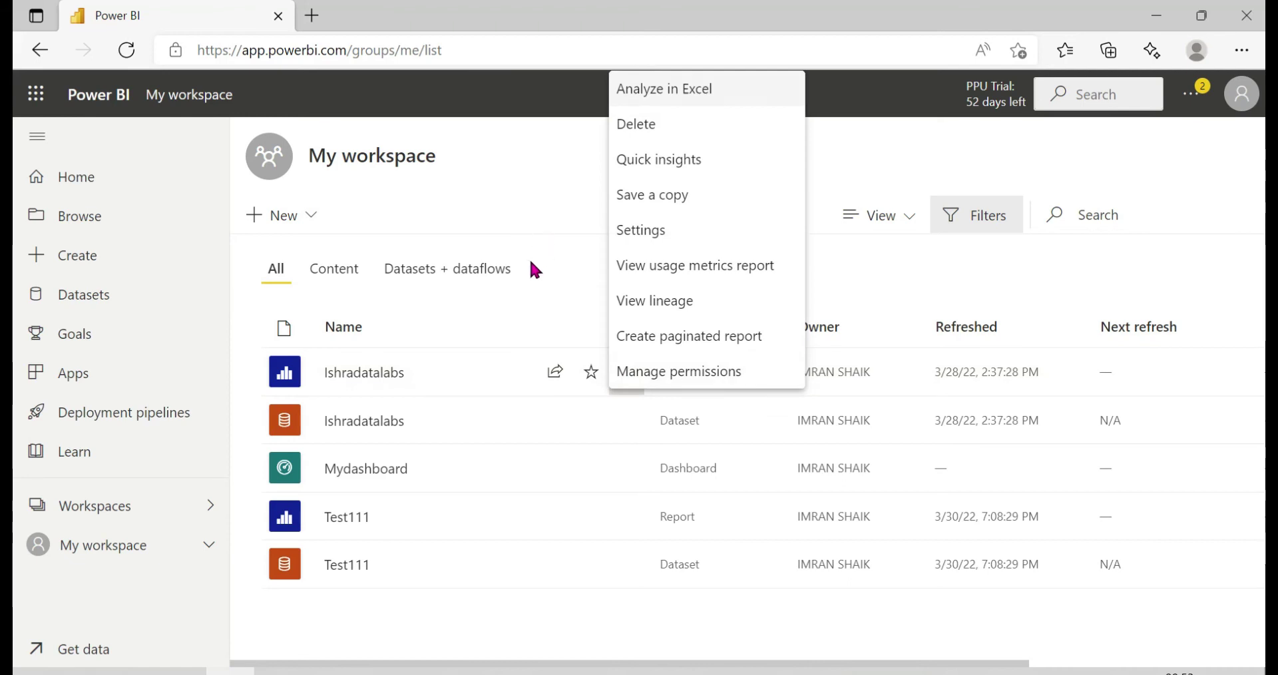
click(551, 384)
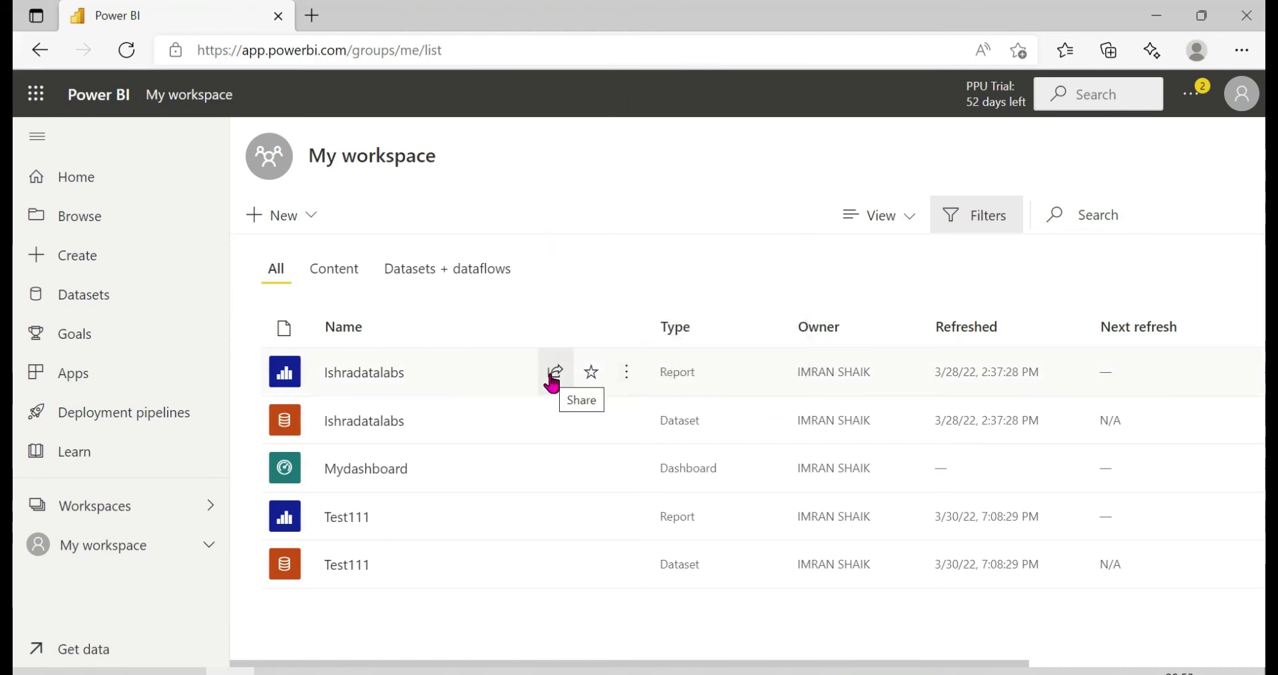
click(554, 372)
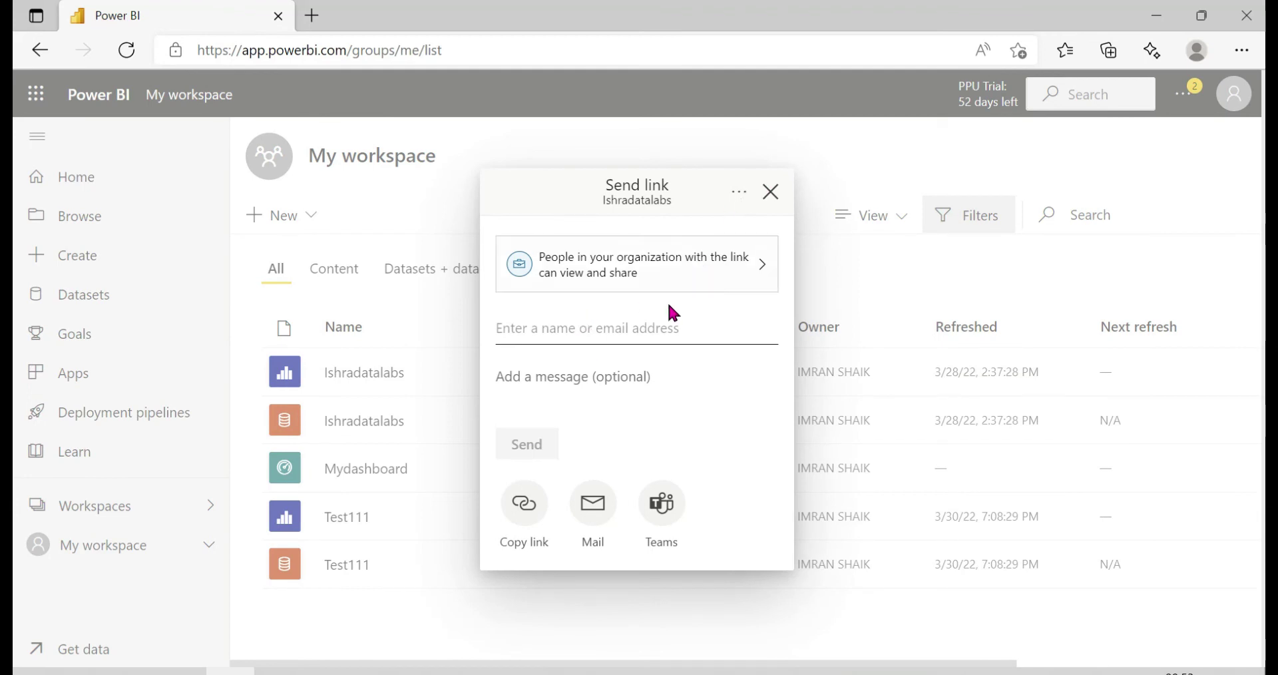
click(770, 189)
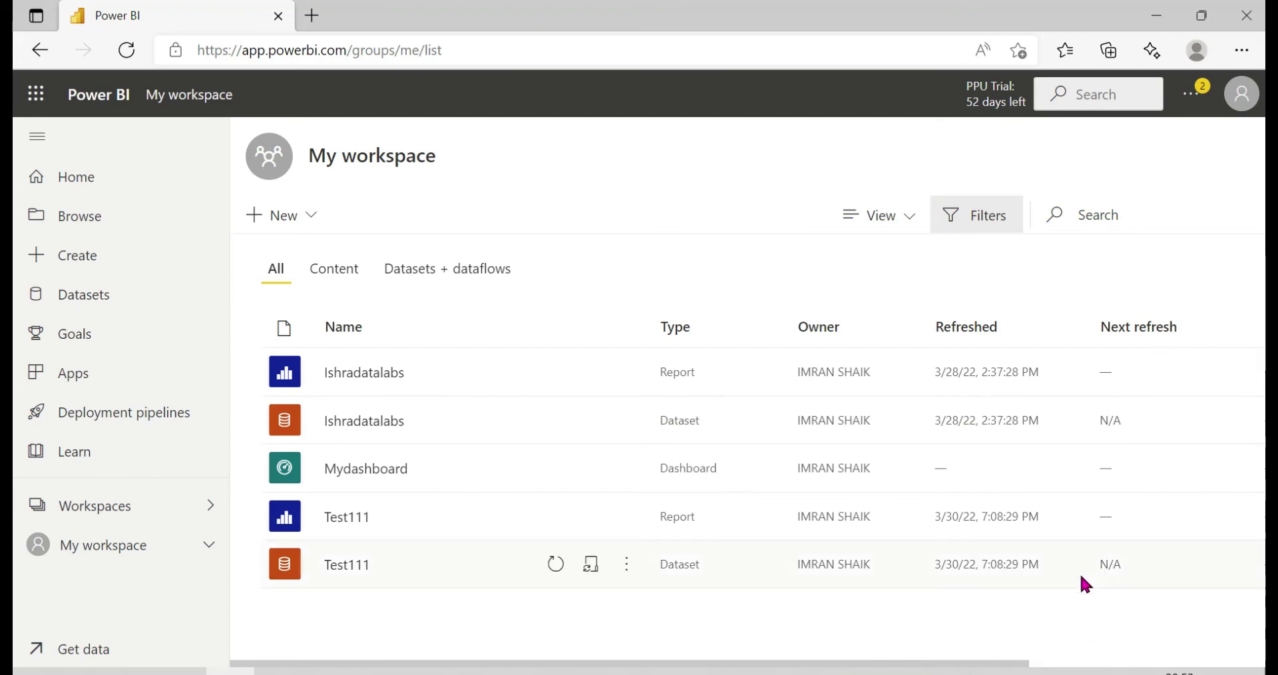
Step: Scroll the My workspace item table sideways, then open and close the Workspaces list
drag(987, 665, 846, 609)
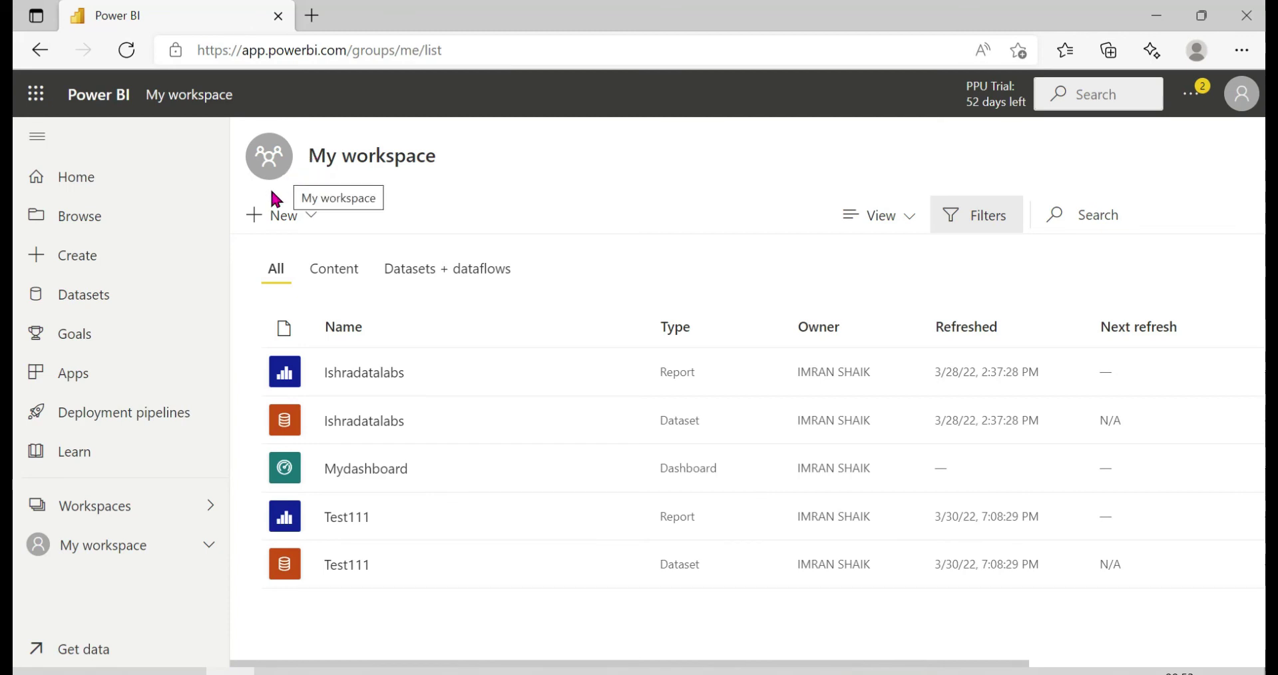
click(93, 514)
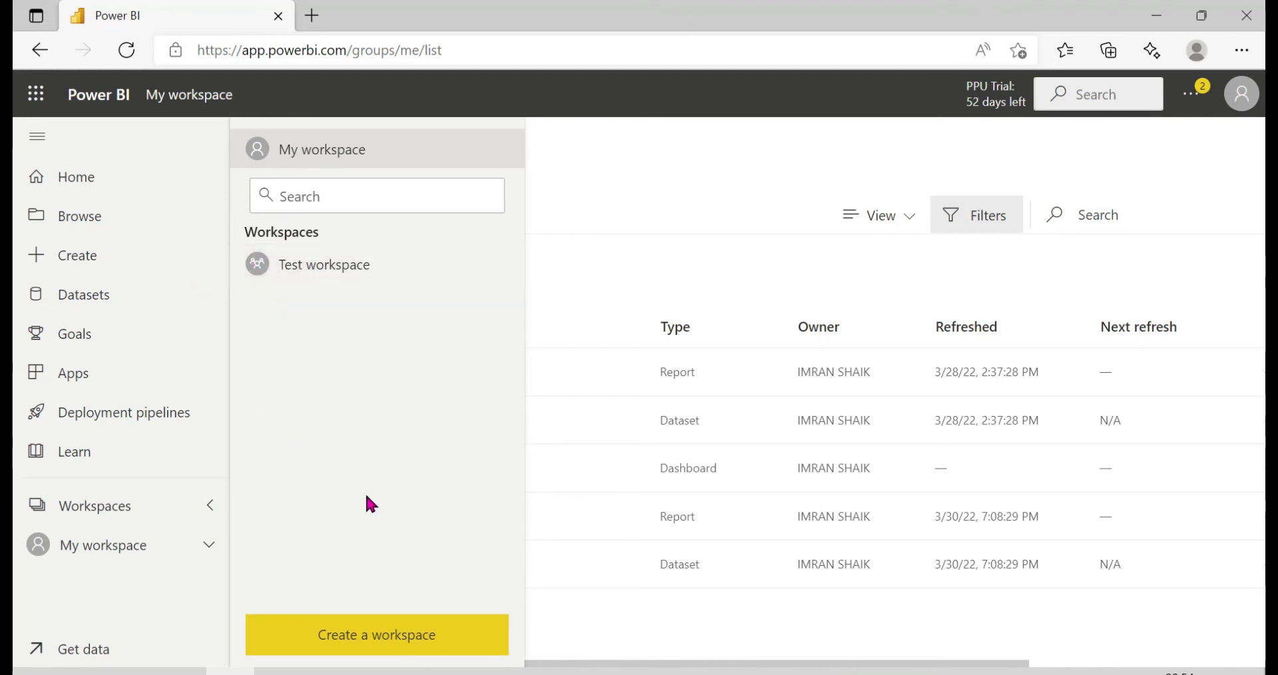
click(728, 172)
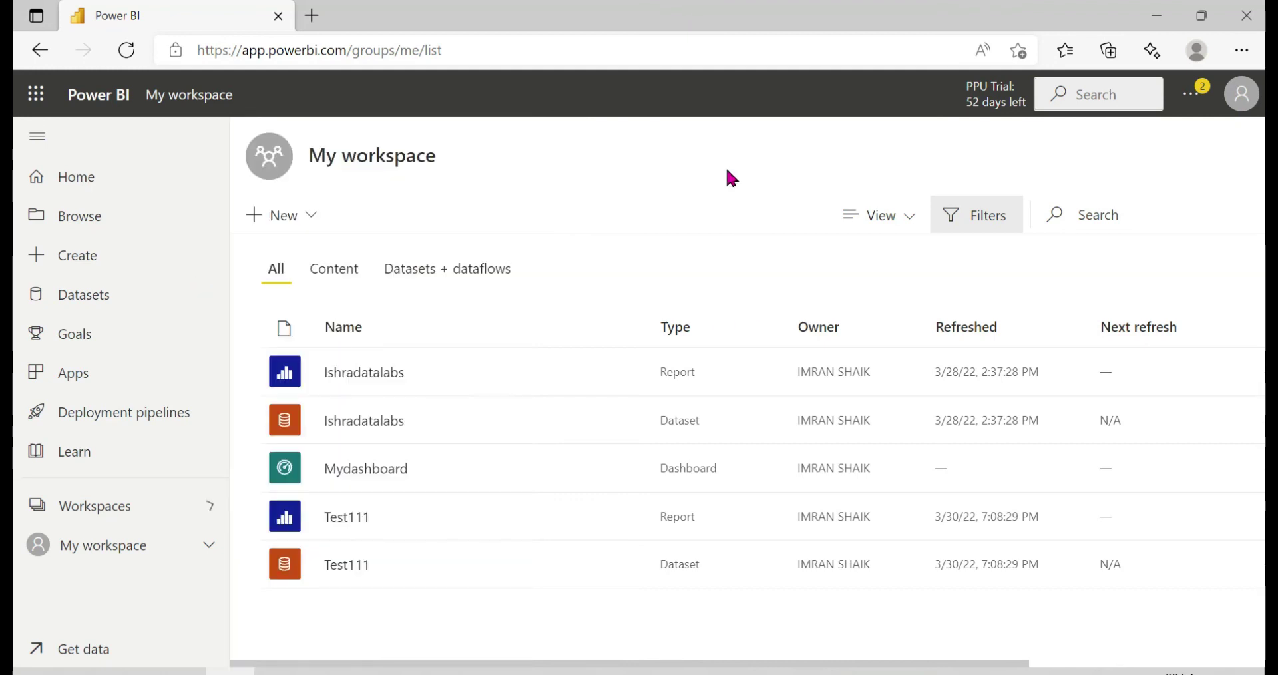
Step: From Power BI Desktop, save Ishradatalabs.pbix and publish it to Test workspace
click(1154, 20)
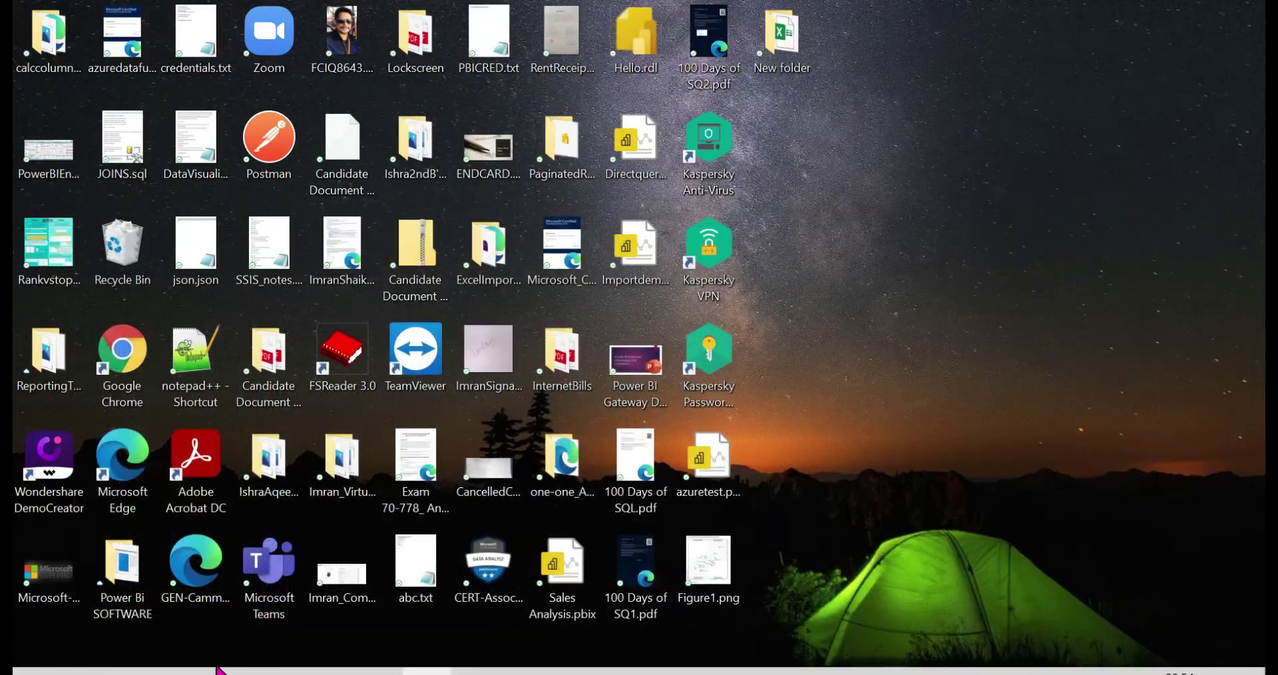
key(alt+Tab)
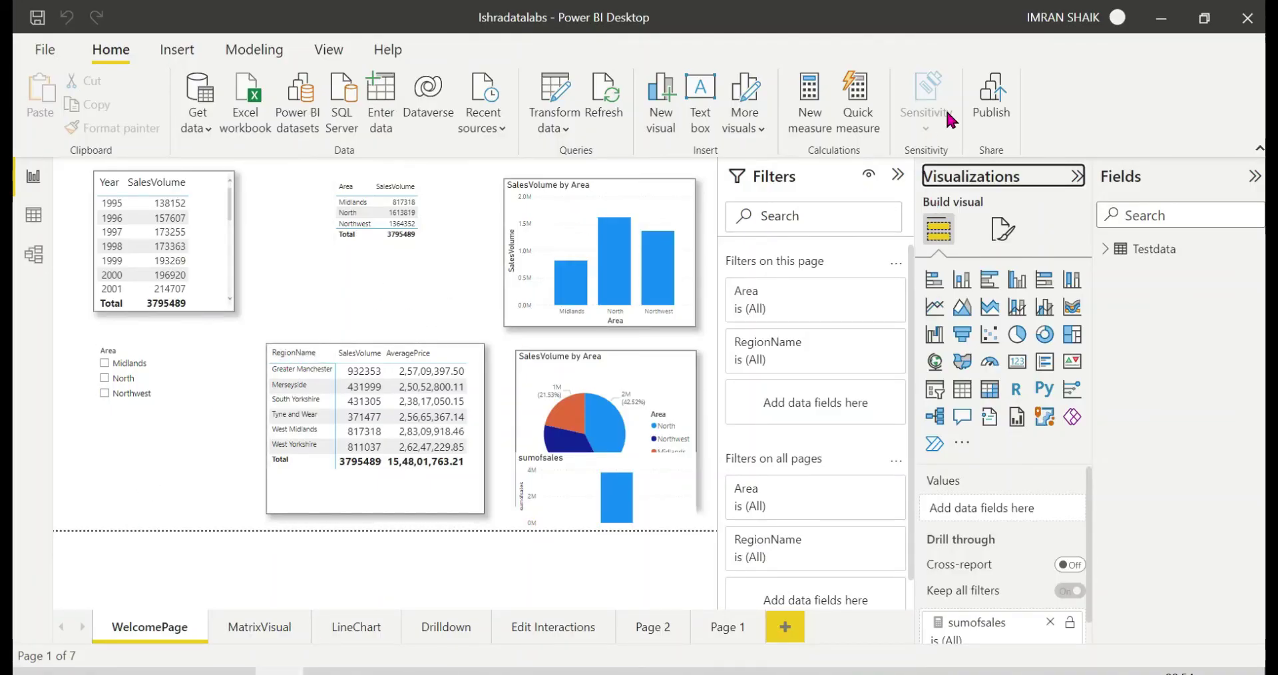
click(988, 106)
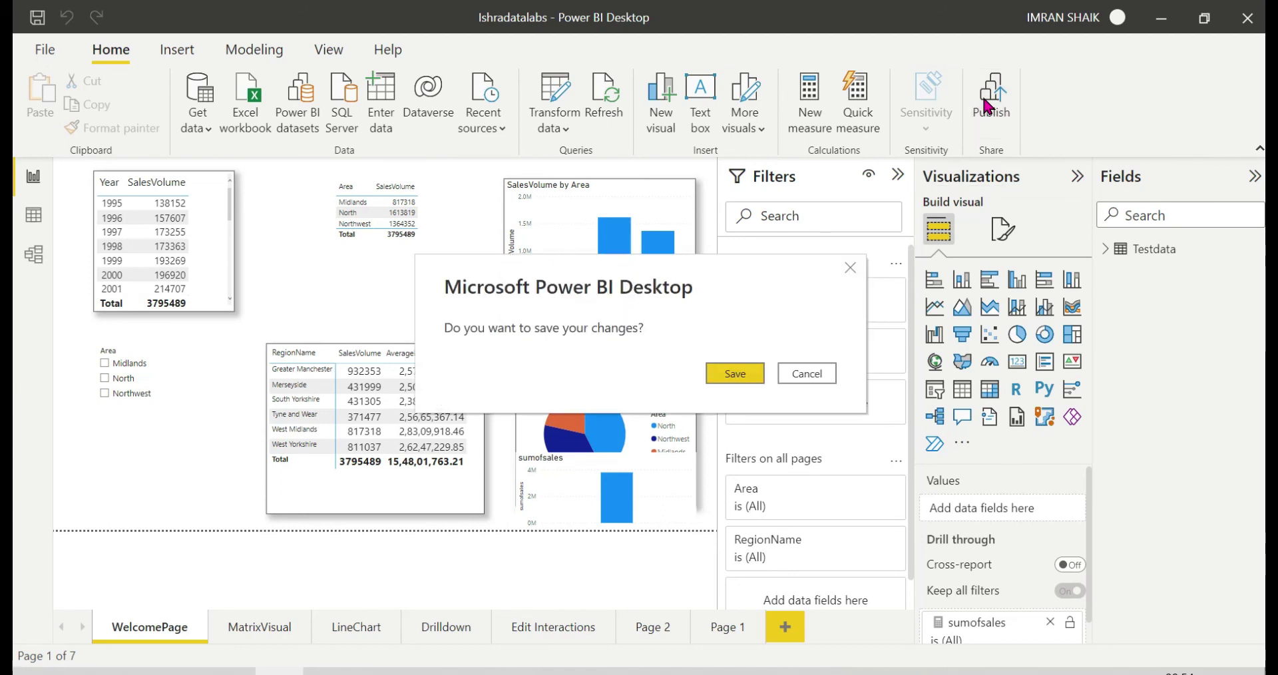
click(738, 367)
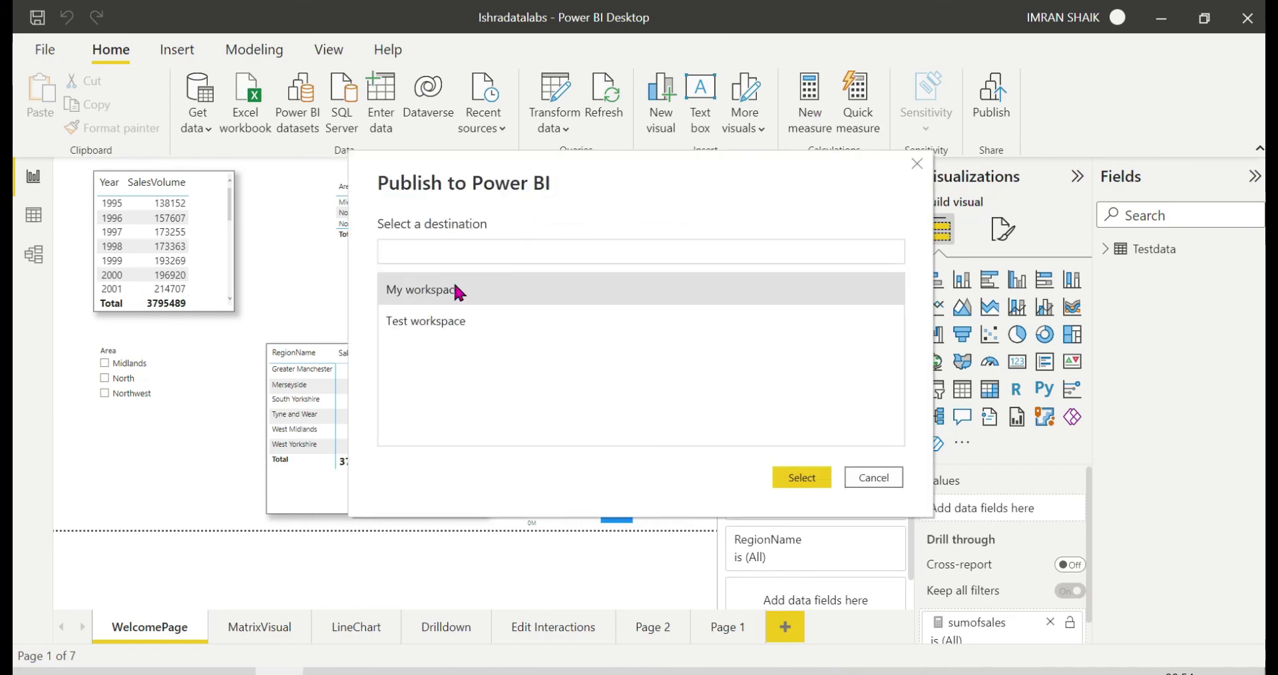
click(430, 327)
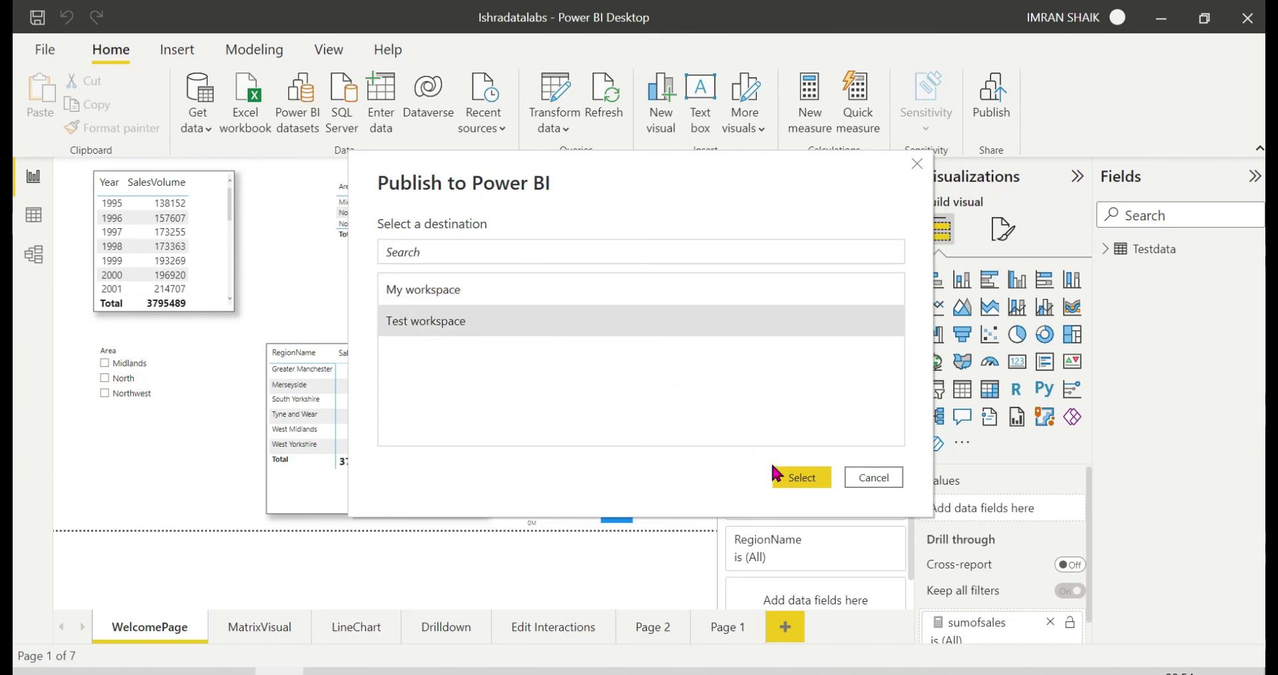
click(794, 484)
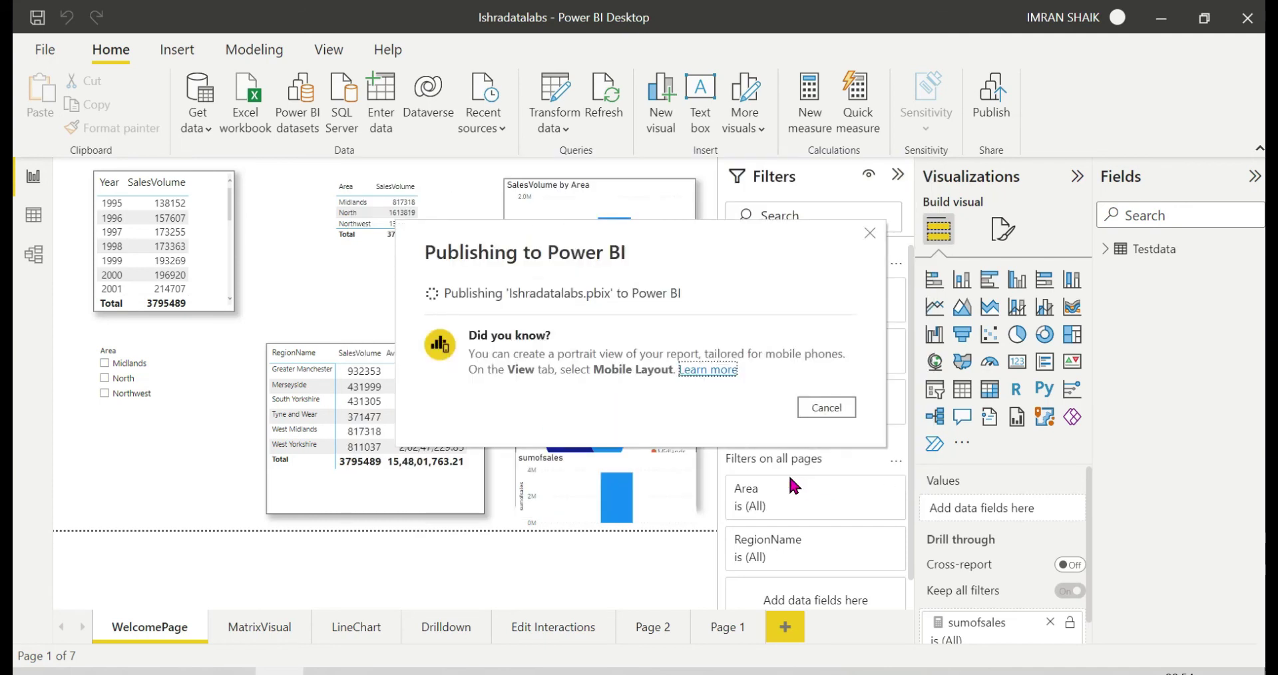
mouse_move(230, 671)
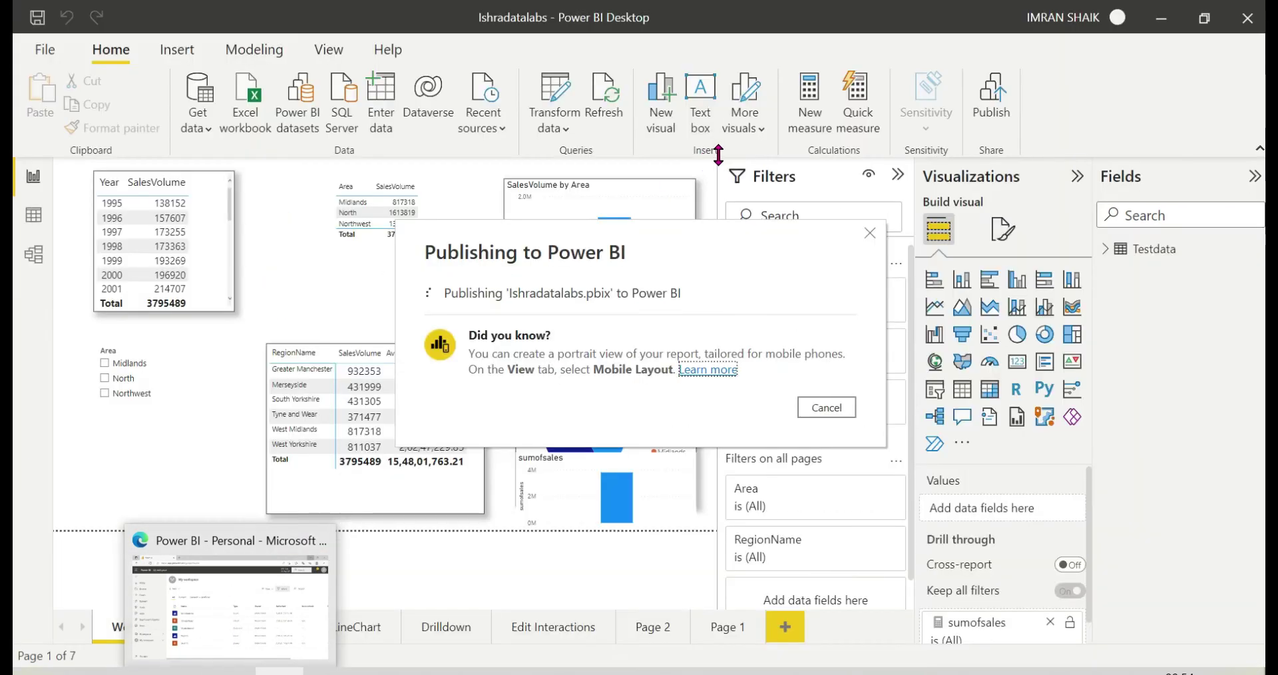
Step: Back in the browser, open Test workspace from the Workspaces list
click(230, 671)
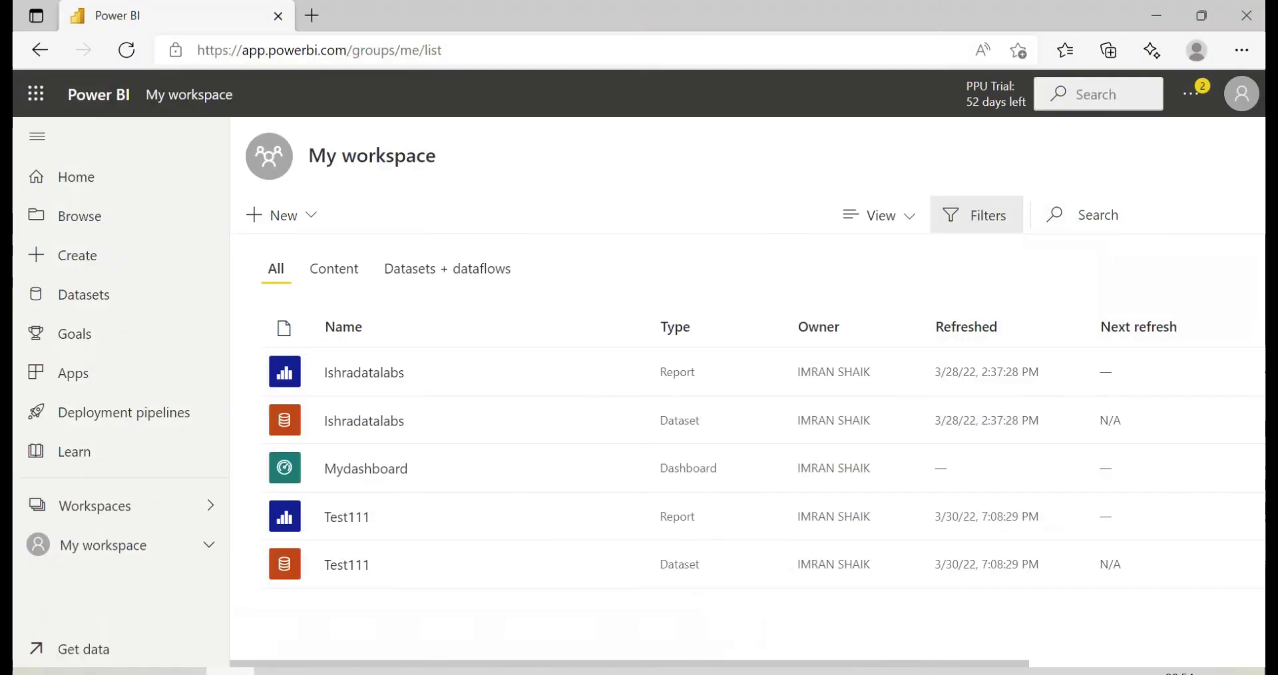
key(alt+Tab)
click(230, 672)
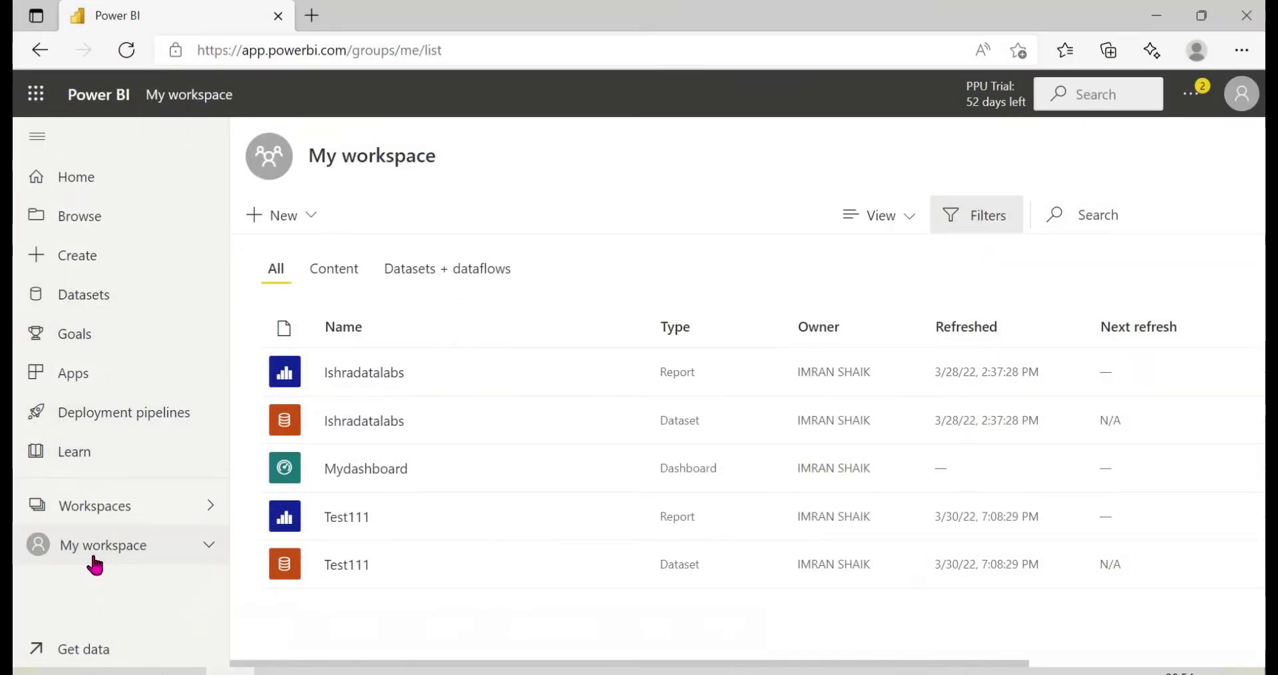
click(86, 514)
click(328, 269)
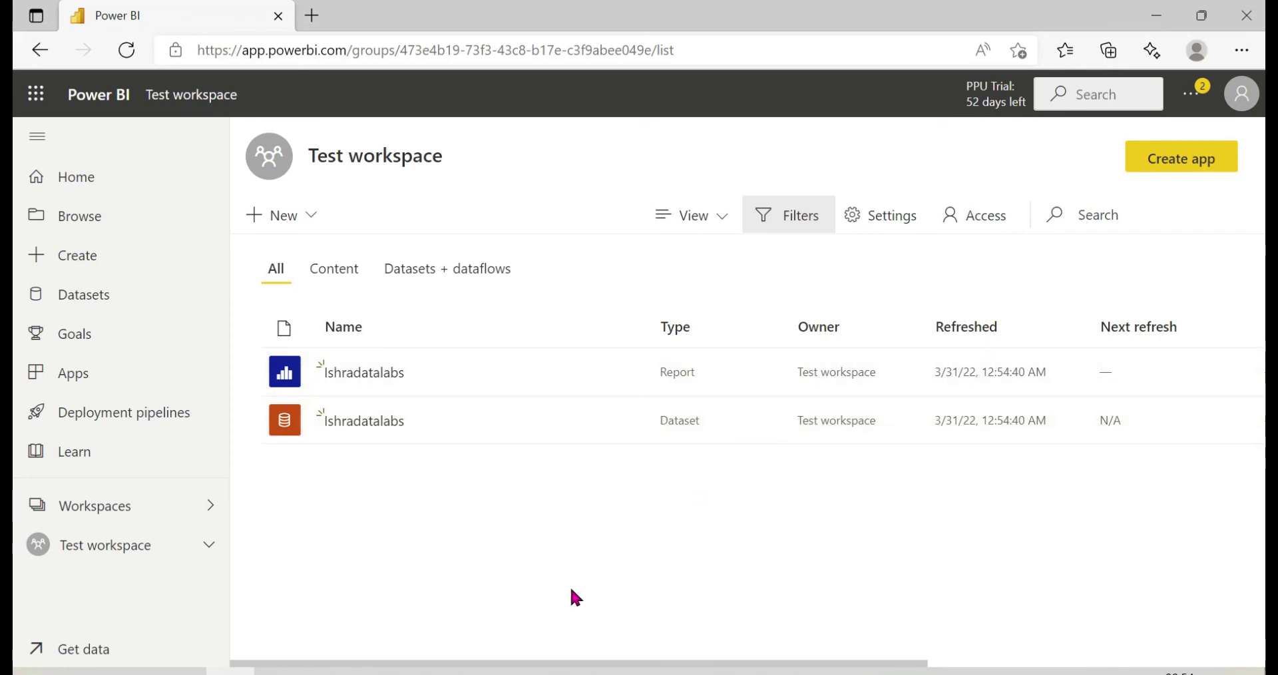
Step: Review Test workspace's Access panel and its permission roles, then close it
click(977, 230)
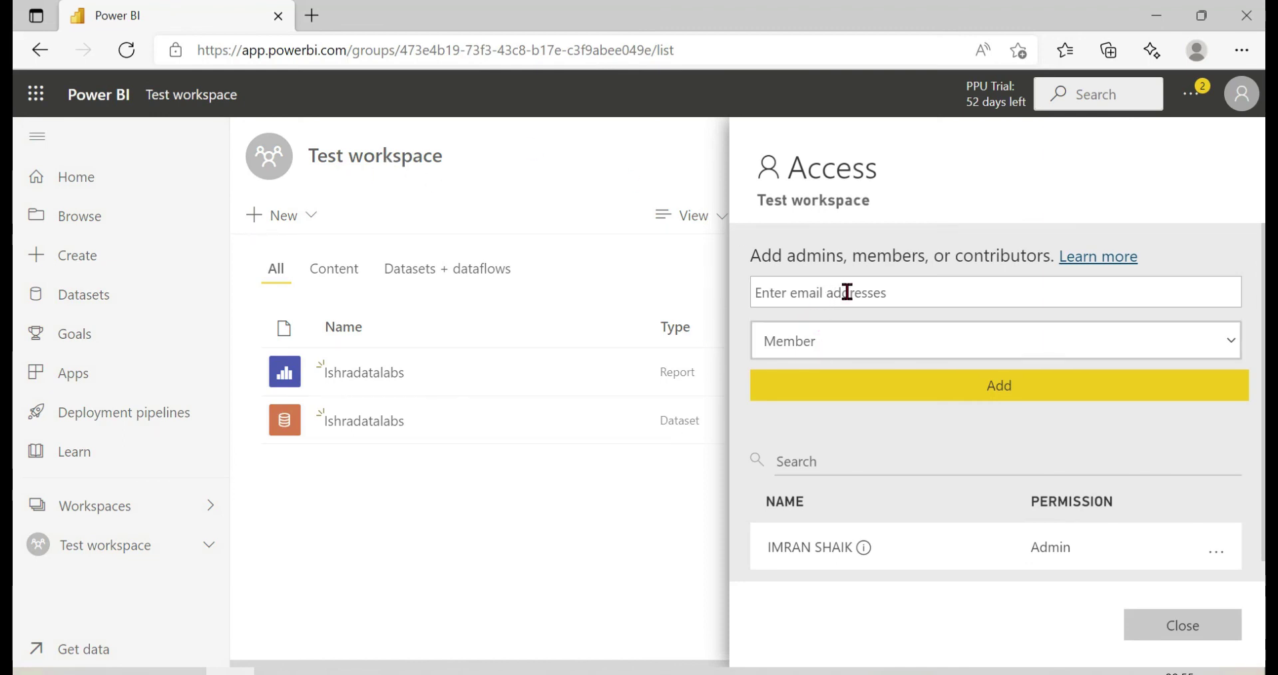
click(862, 356)
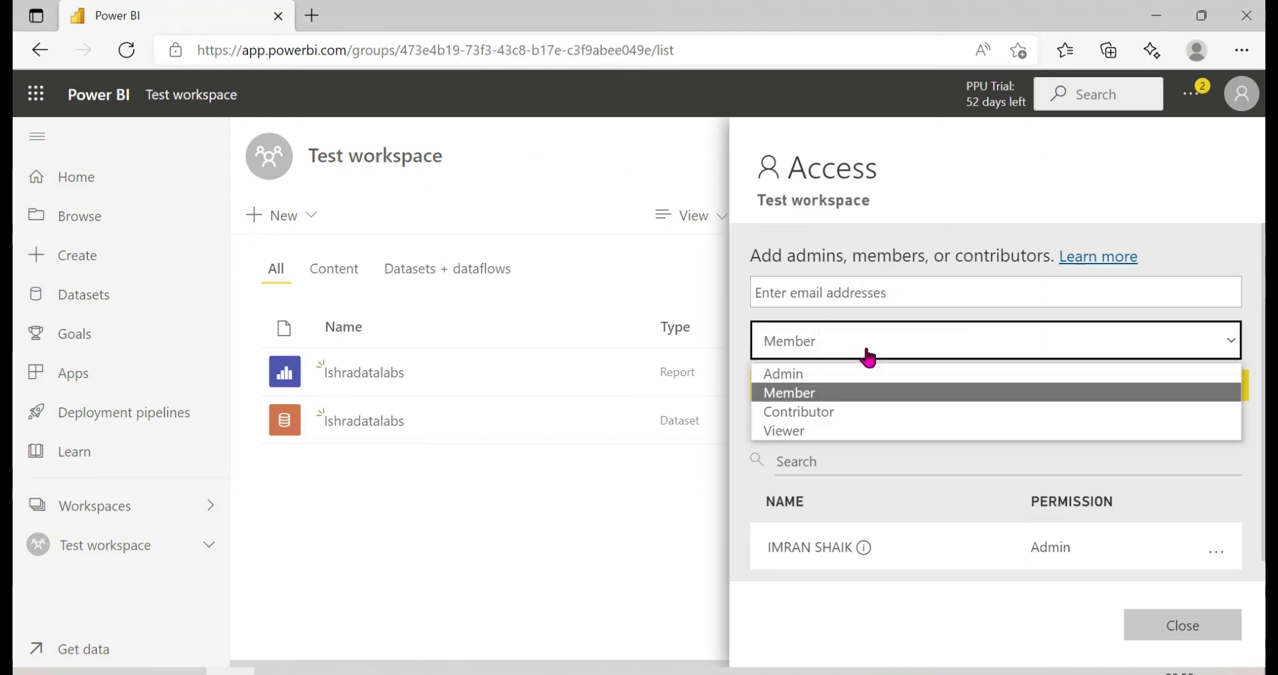
click(540, 577)
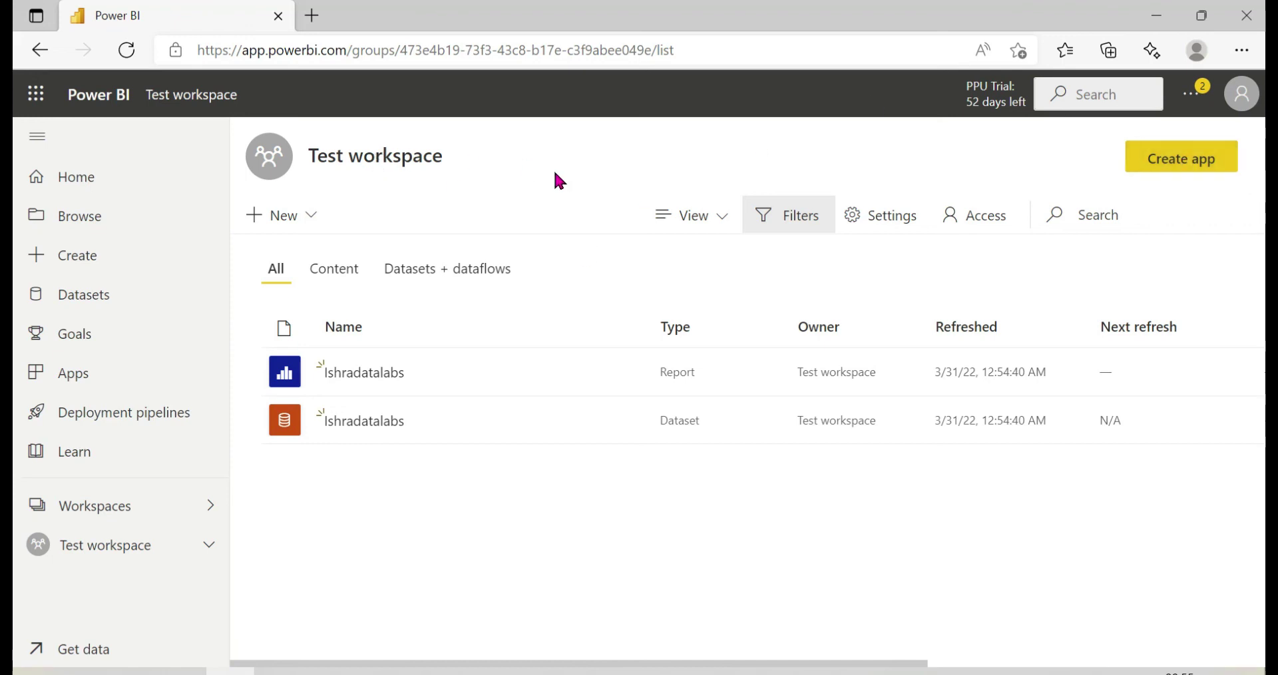
Step: Switch back to My workspace, then reopen and close the Workspaces list
click(87, 524)
click(323, 155)
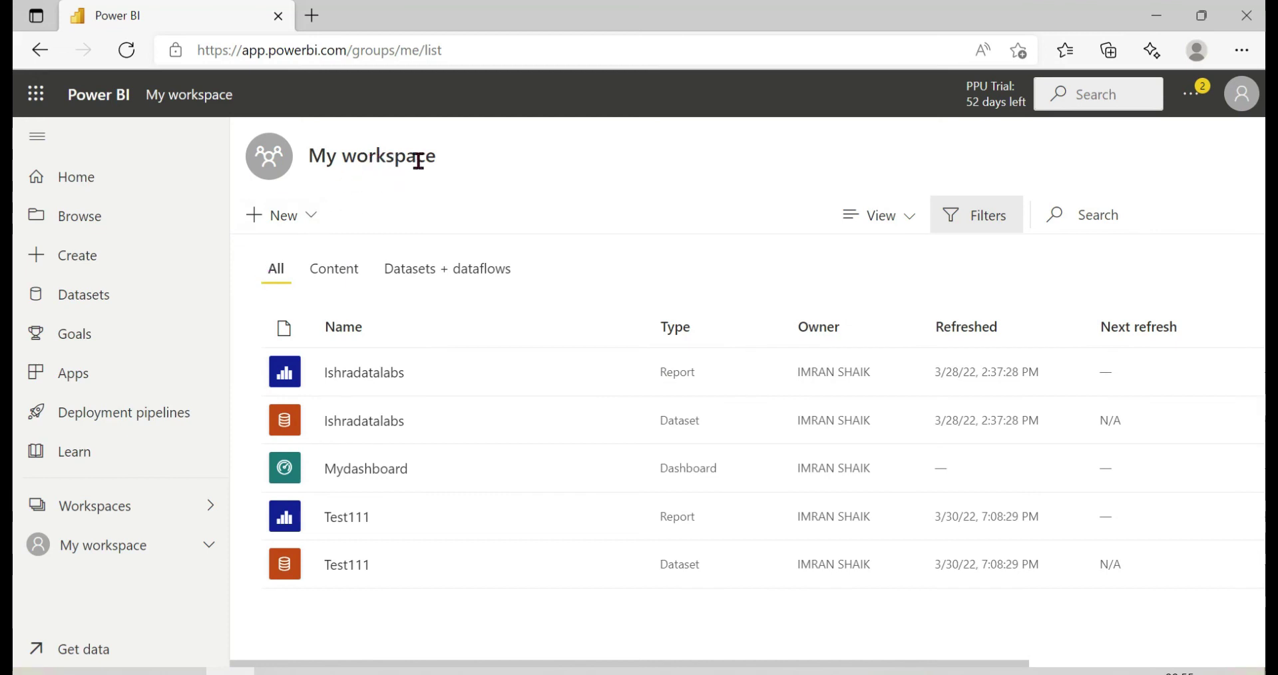
click(113, 511)
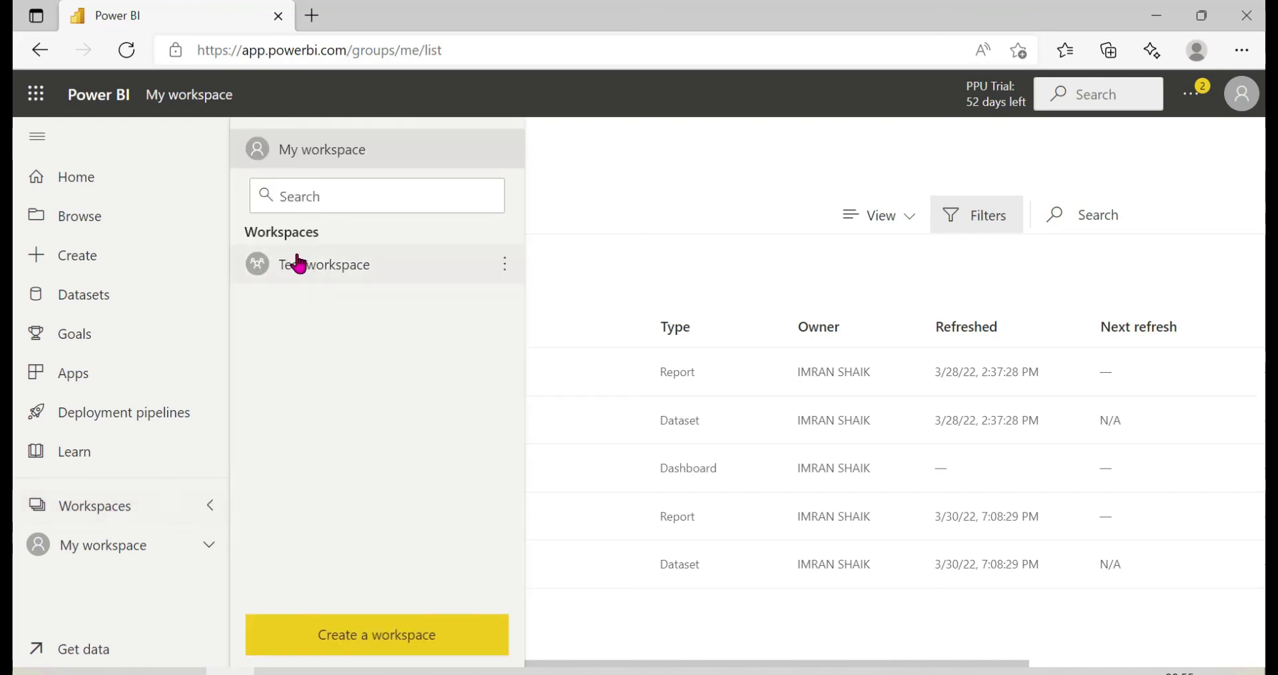
click(751, 179)
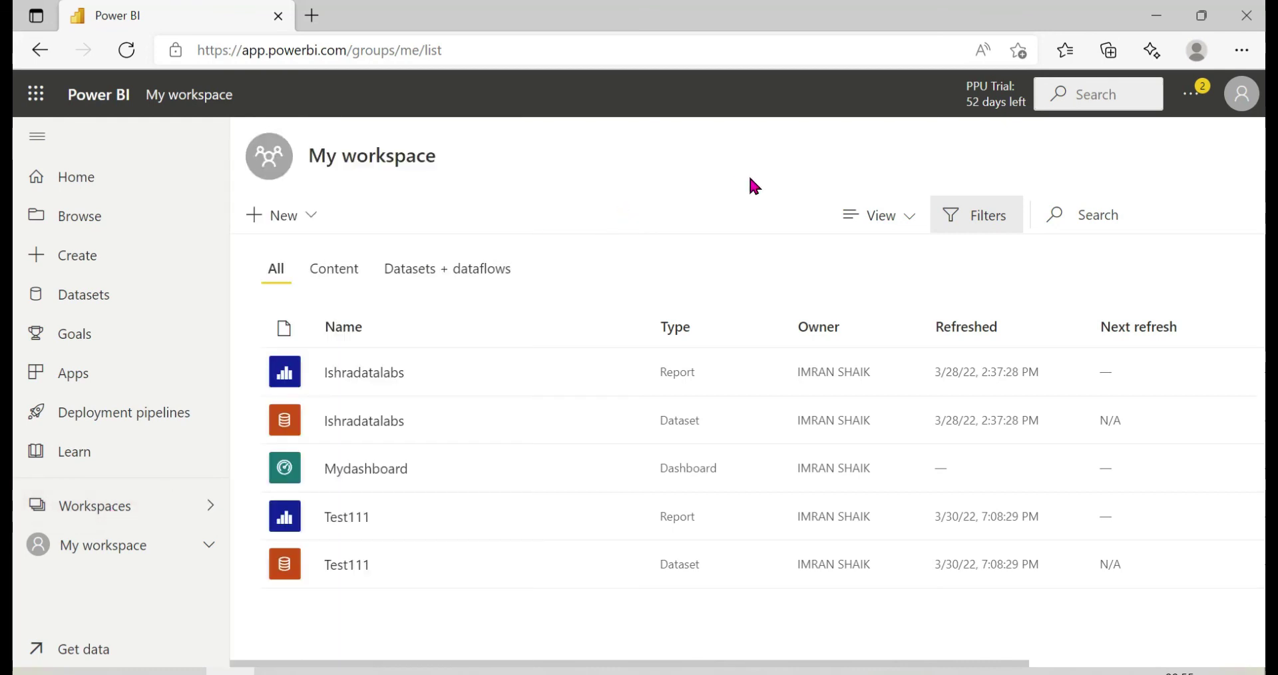